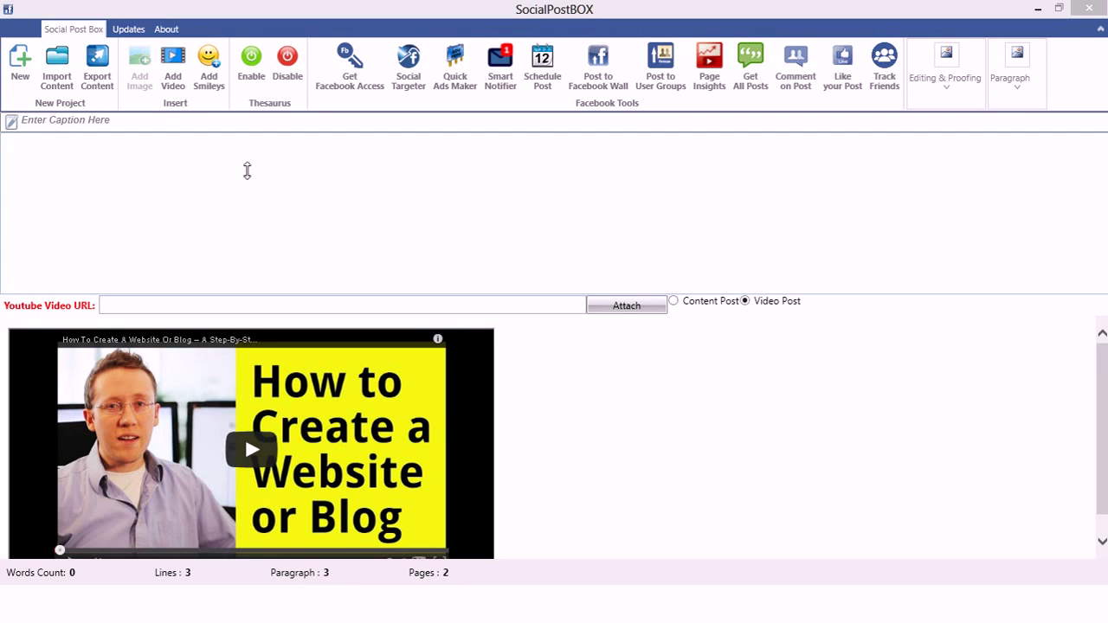
Sign in to Facebook with the account e-mail and password, keep the browser saved, and close the login window
click(72, 164)
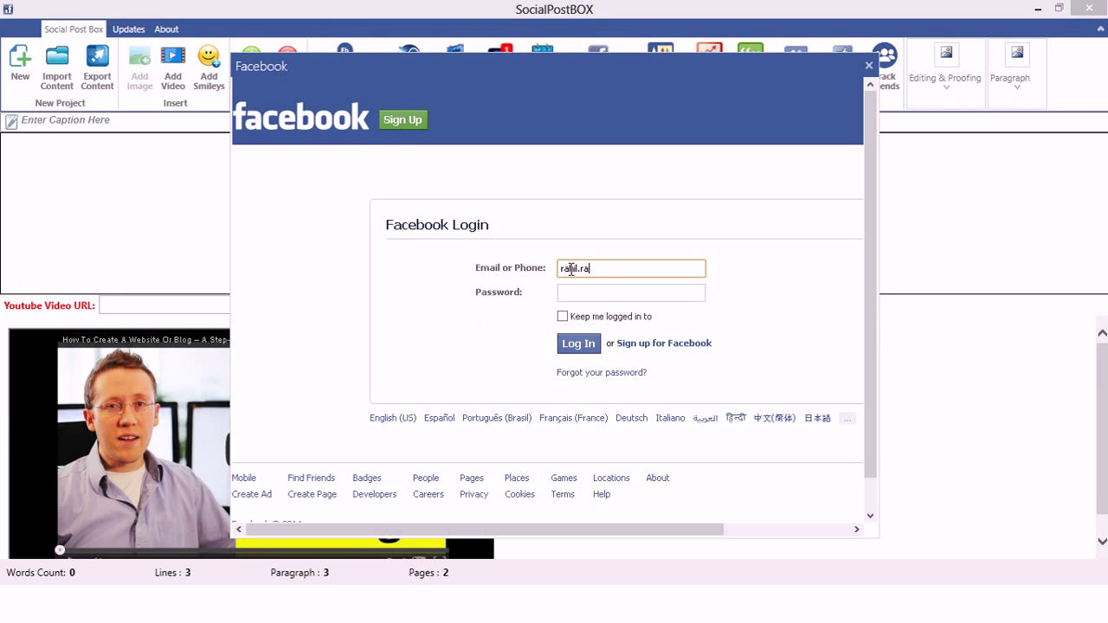
key(ctrl+a)
text(@)
text(com)
key(Tab)
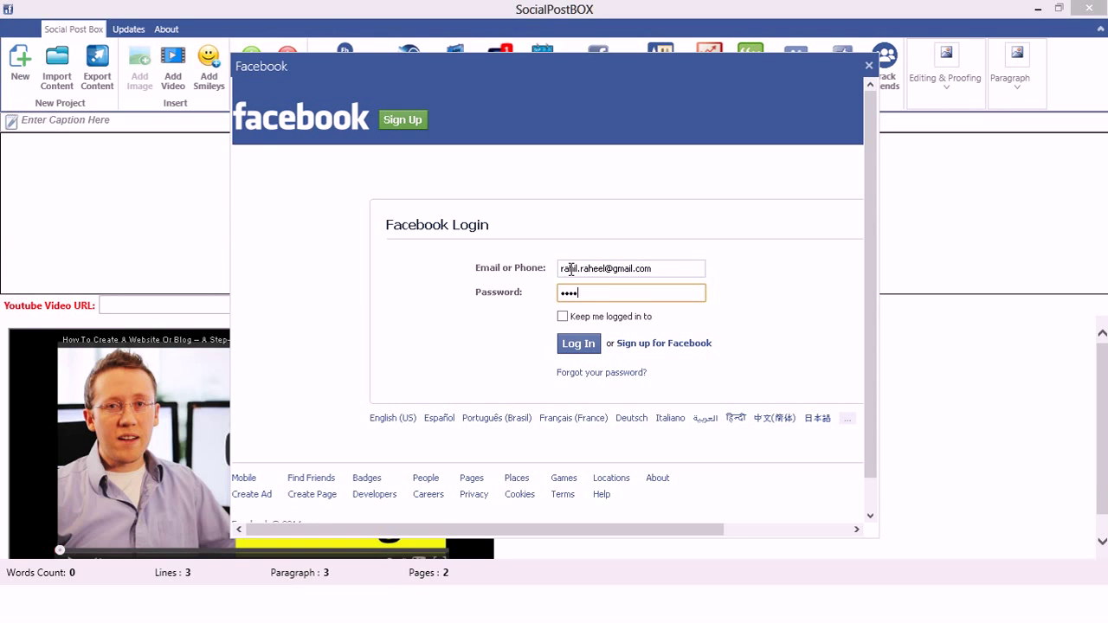
key(Return)
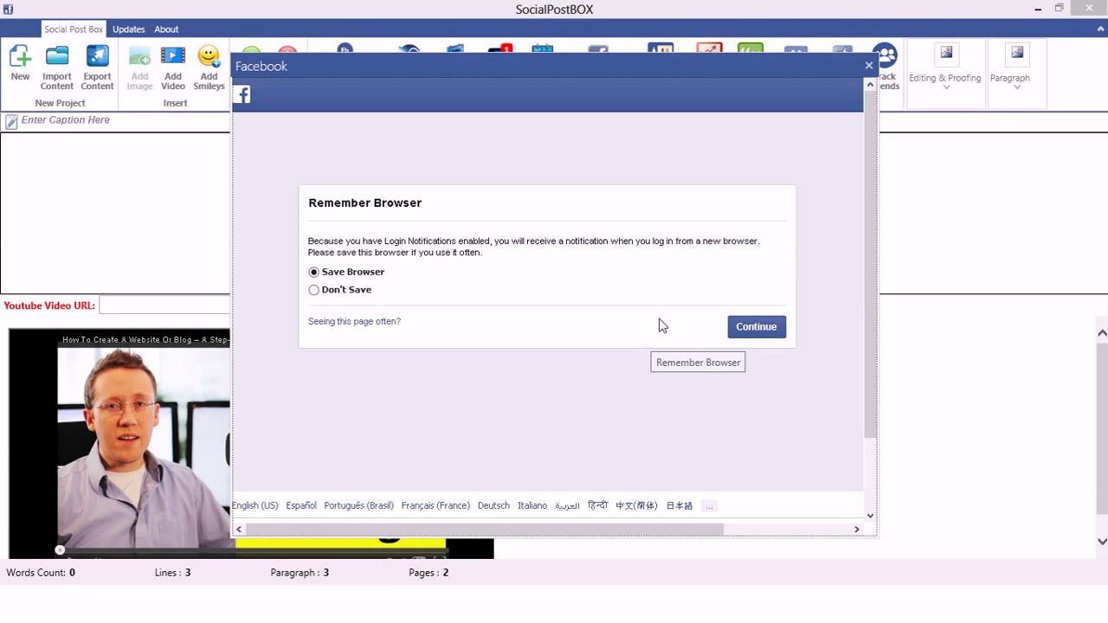
click(772, 328)
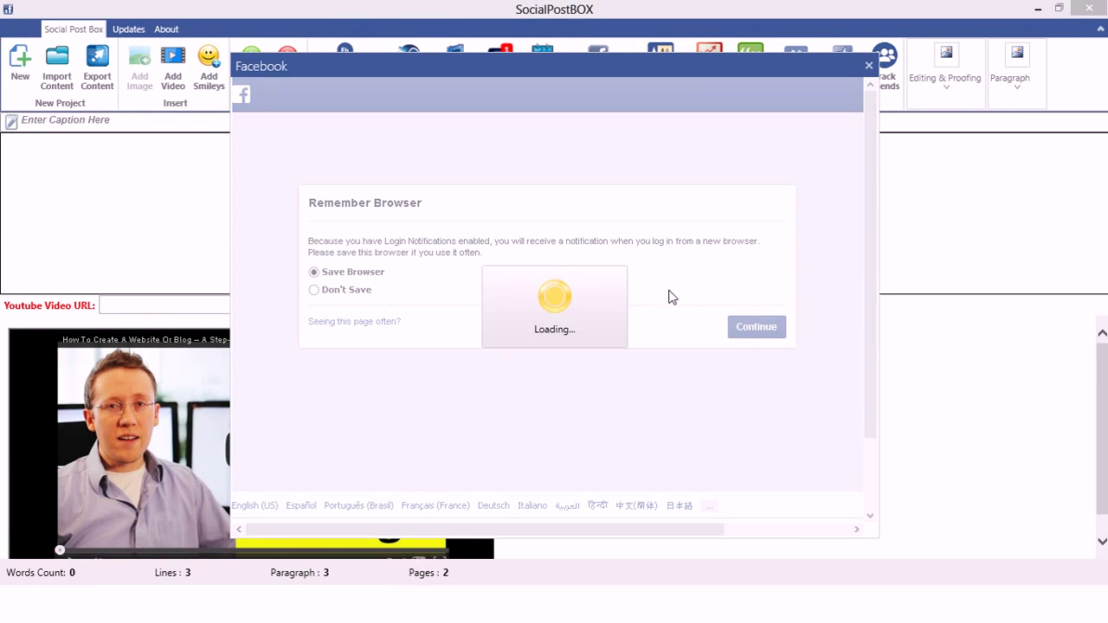
click(869, 67)
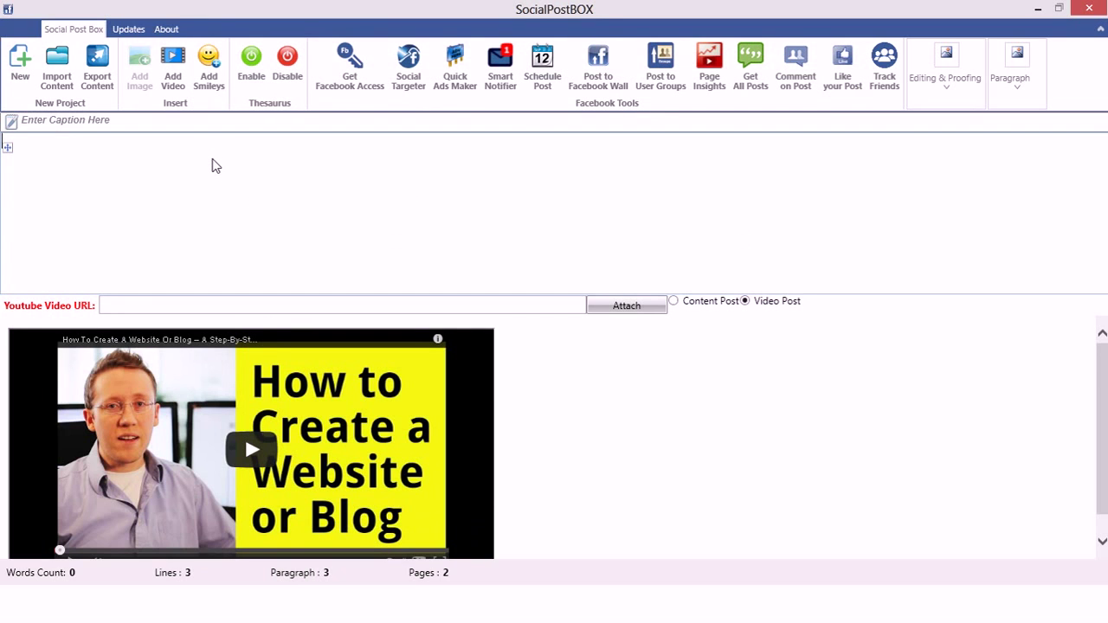
Type 'This is a test image post.' into the post editor
text(This s)
key(BackSpace)
text(is a test image post.)
Enter 'This is a test image post.' as the caption and set the post type to Content Post
click(88, 122)
text(This is a)
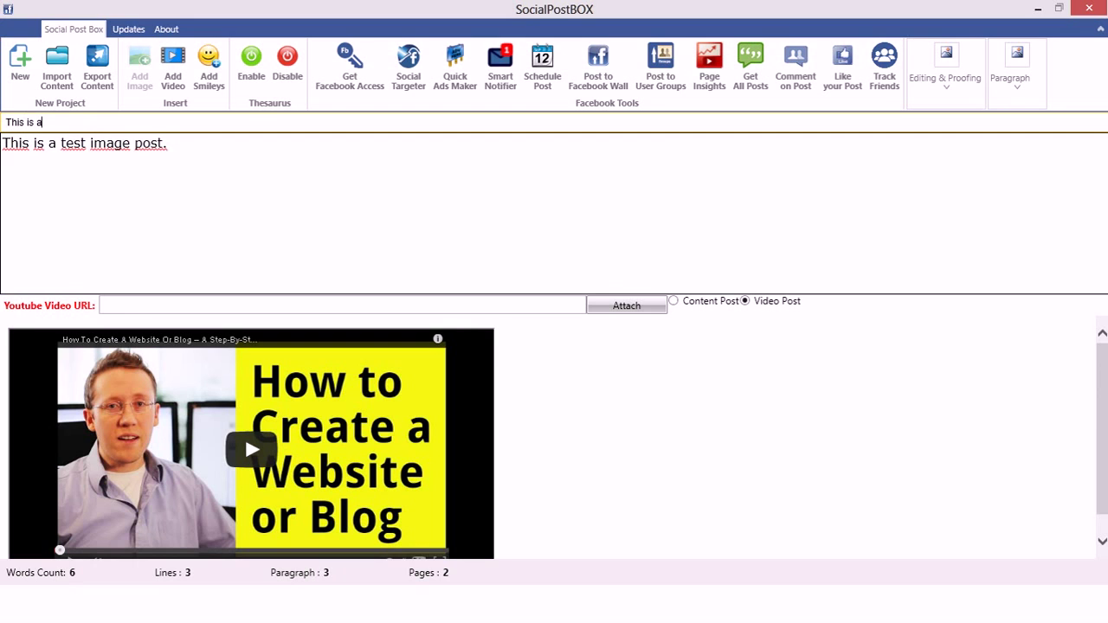
text( test image post.)
click(442, 177)
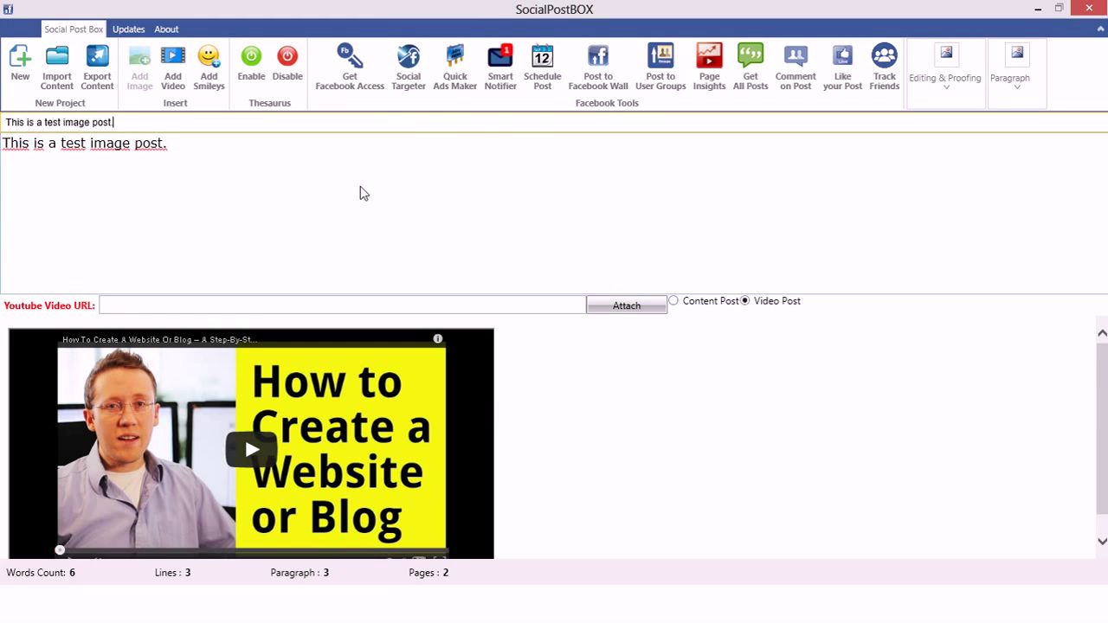
click(676, 303)
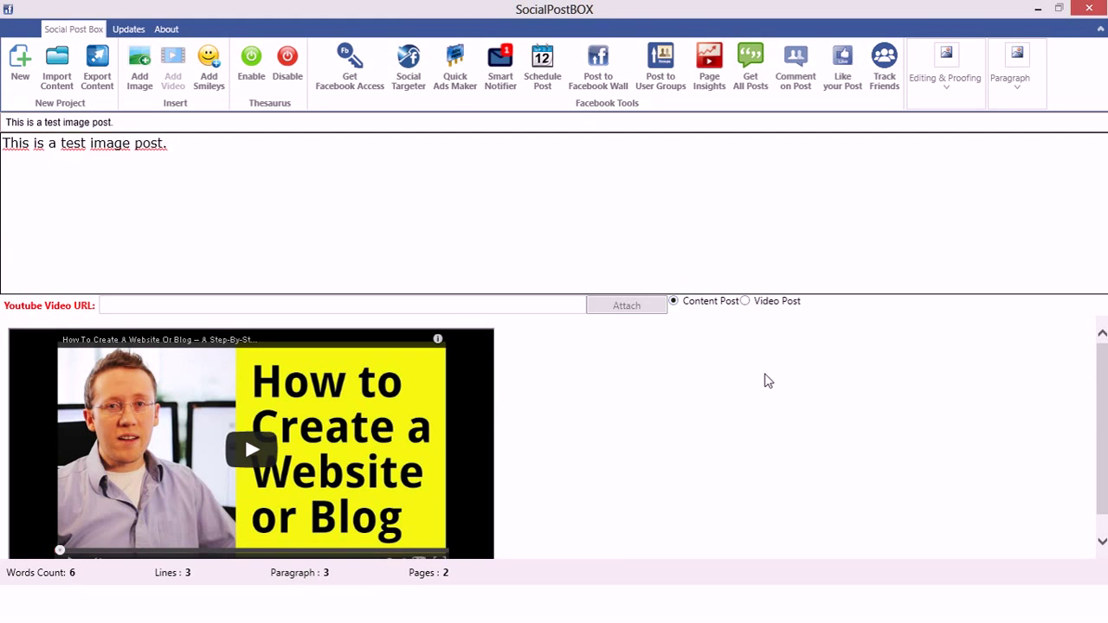
Browse Documents for an image from the PC, cancel the file picker, and enable web image search
click(143, 66)
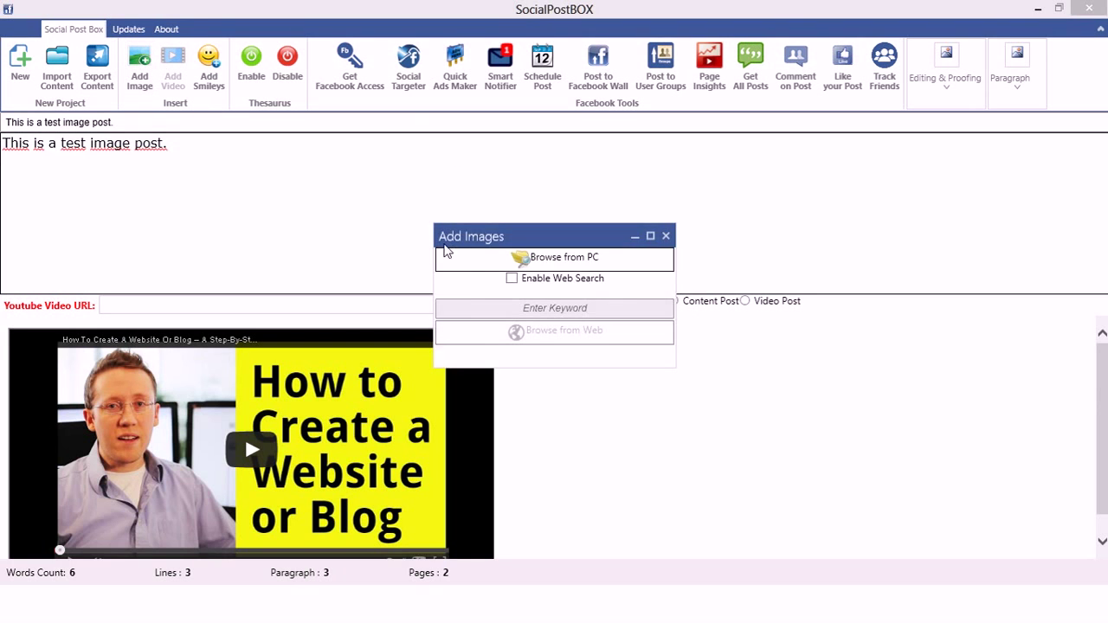
click(581, 269)
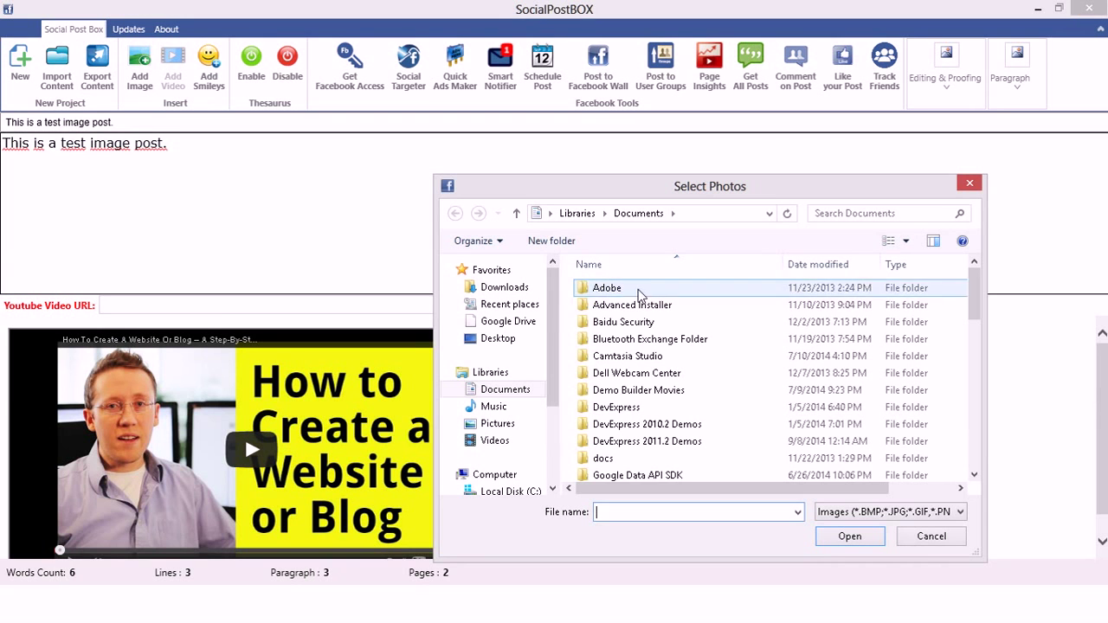
scroll(943, 312, down, 15)
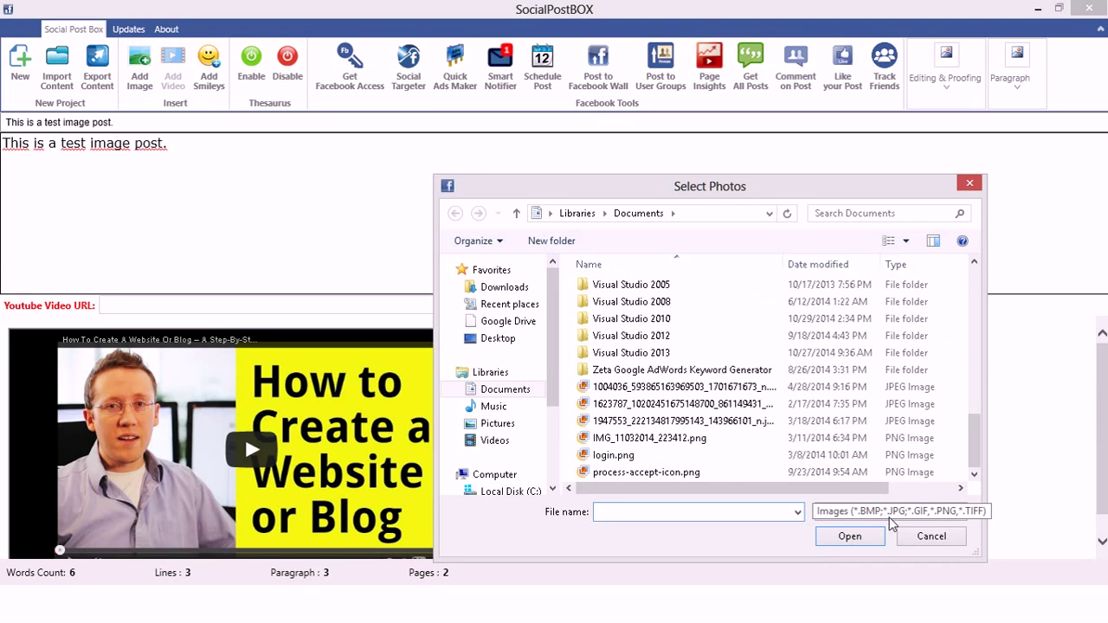
click(931, 537)
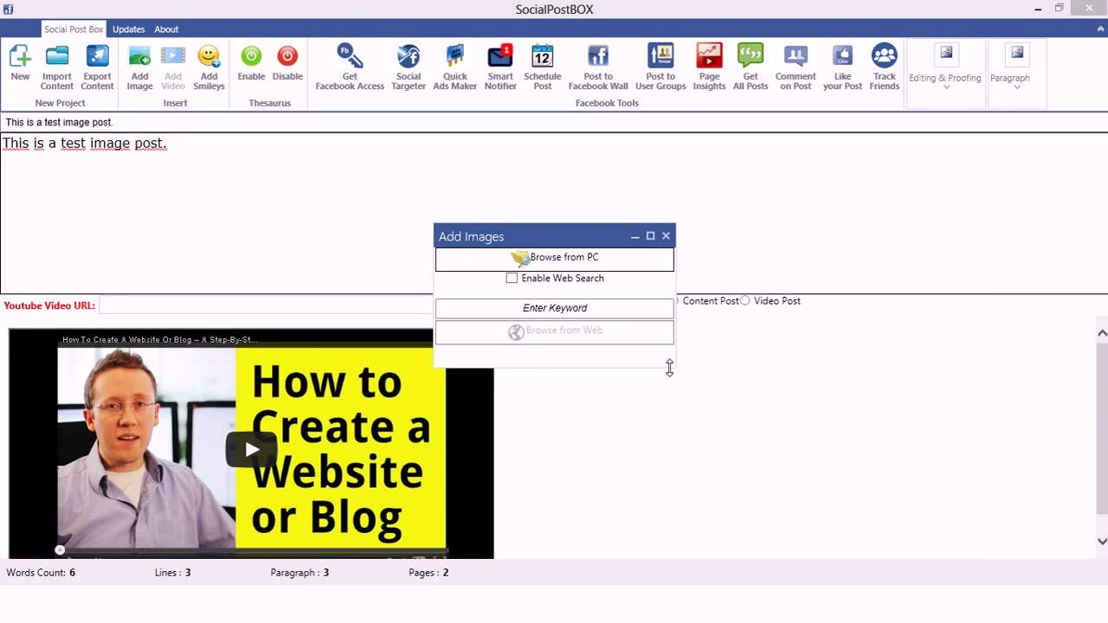
click(526, 280)
Search the web for '.net' images and add the multicoloured .NET logo as a live image
click(530, 309)
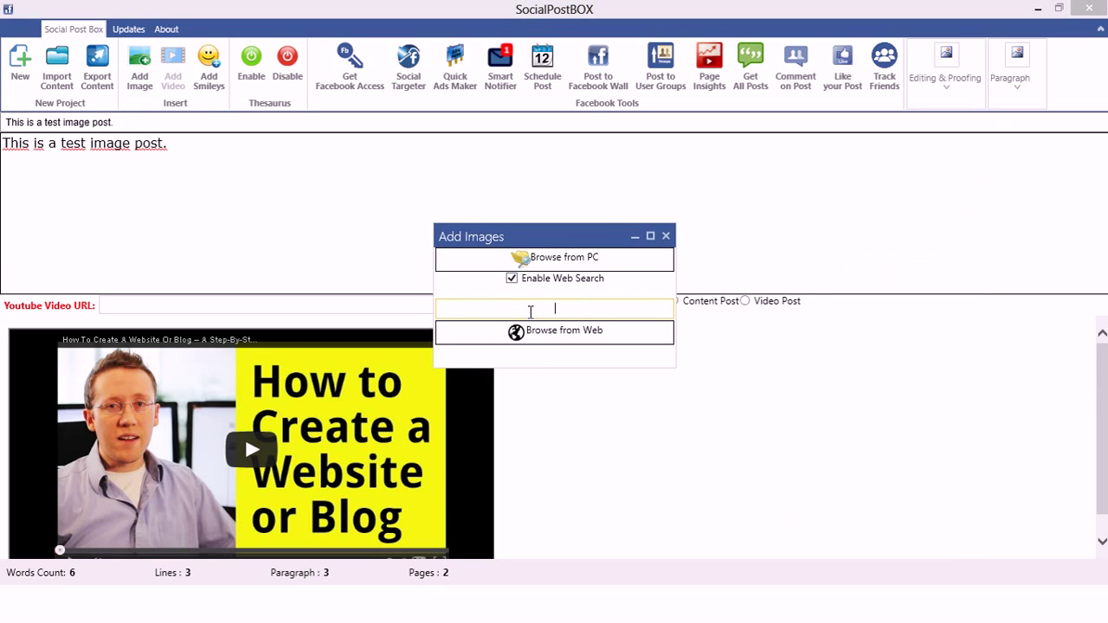
text(.net)
click(539, 334)
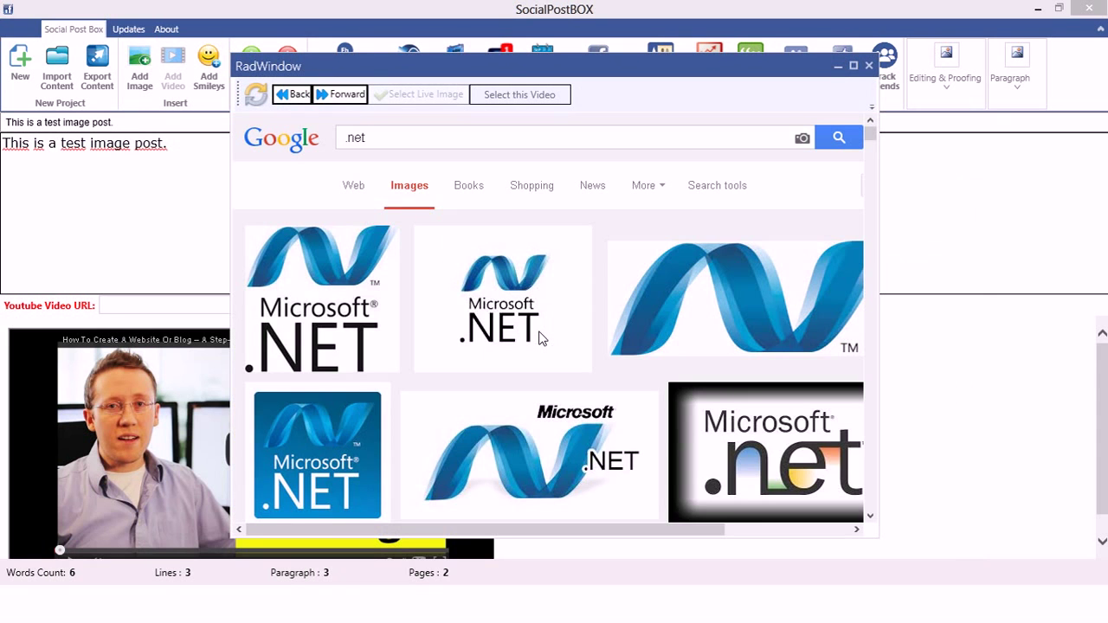
scroll(518, 259, down, 3)
scroll(581, 338, down, 3)
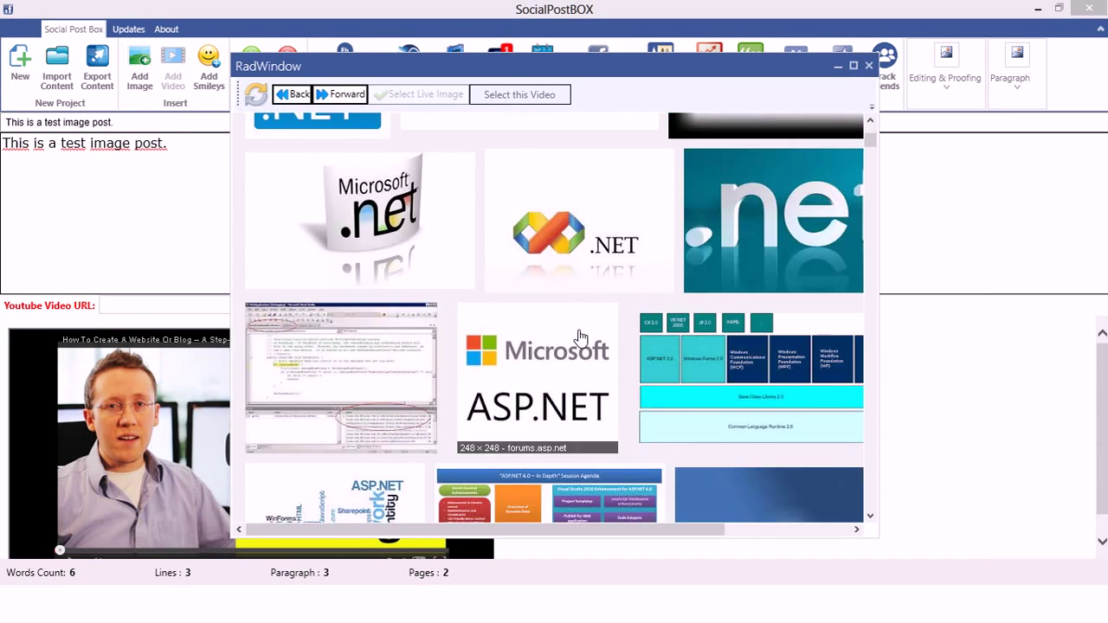
scroll(567, 296, down, 3)
scroll(594, 250, up, 3)
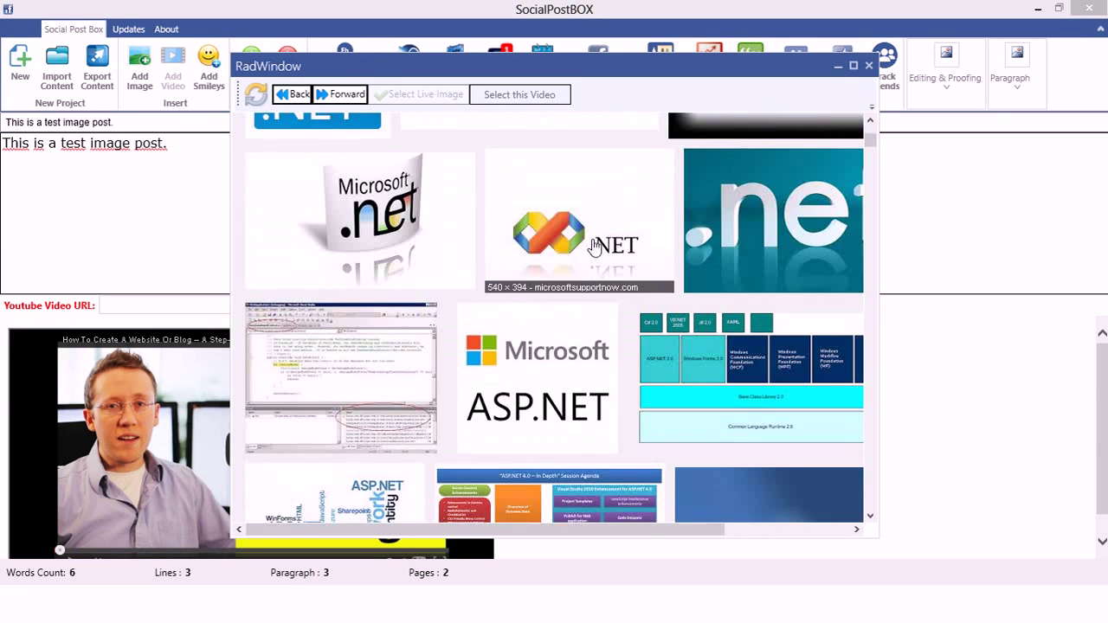
click(595, 250)
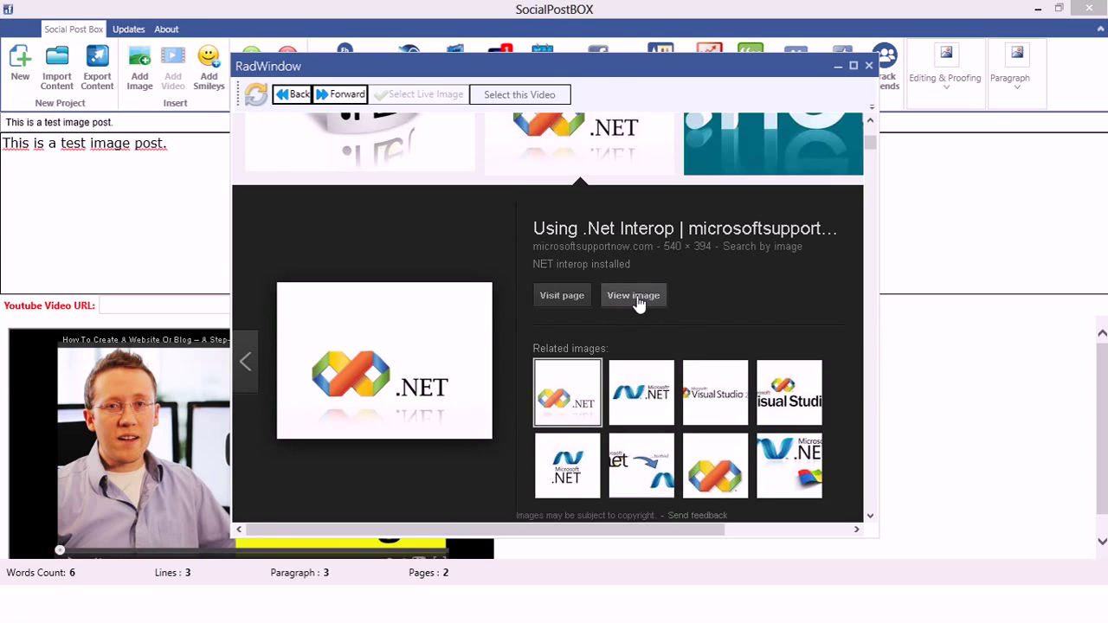
click(633, 295)
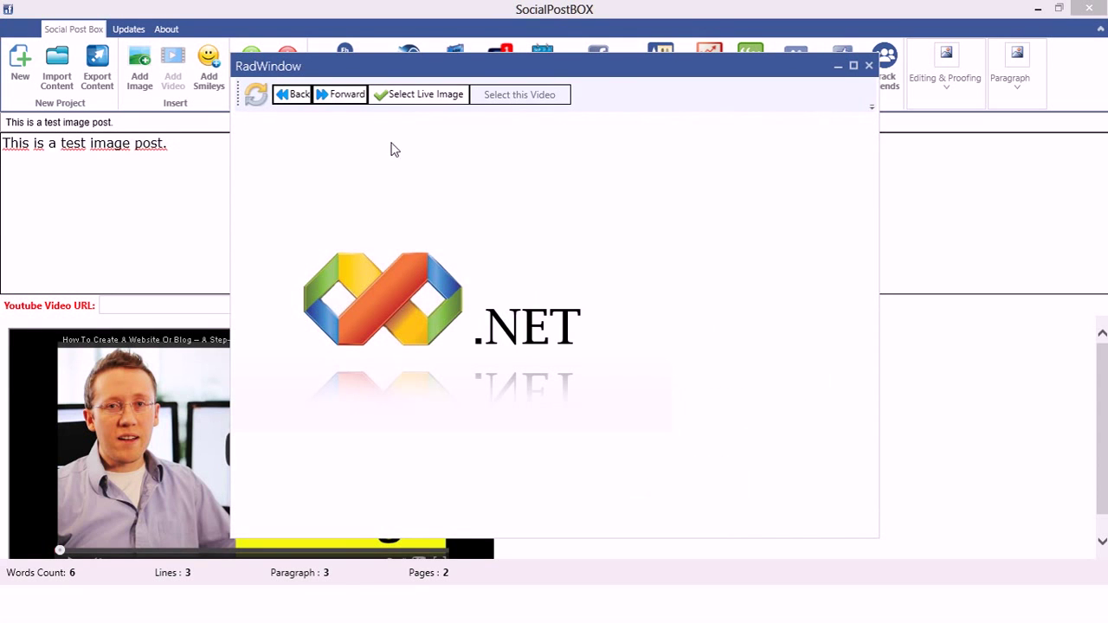
click(418, 102)
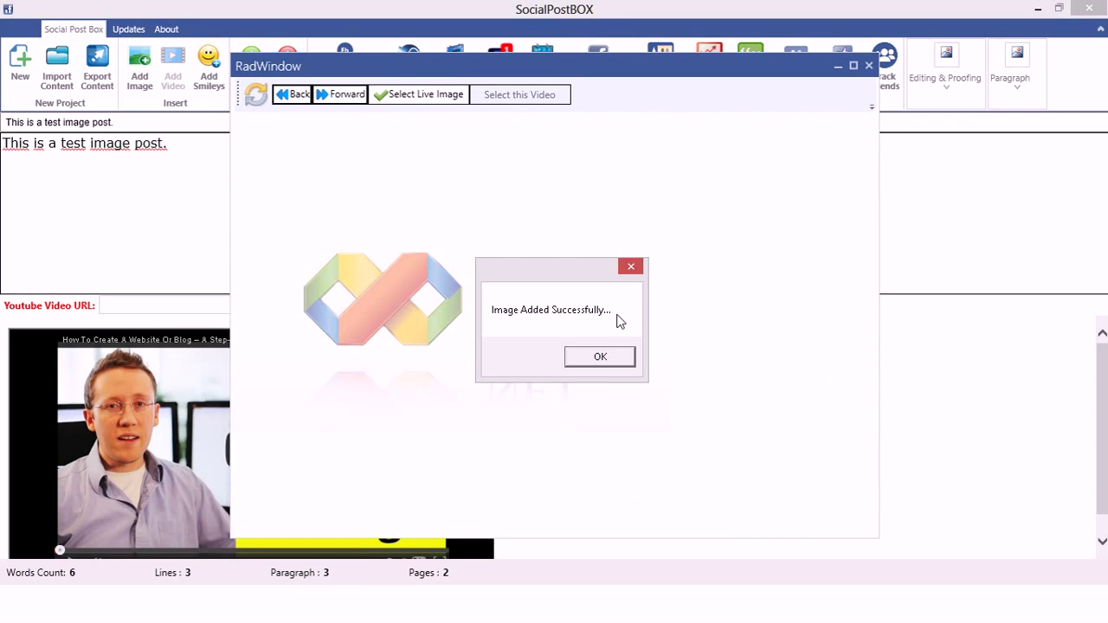
click(594, 362)
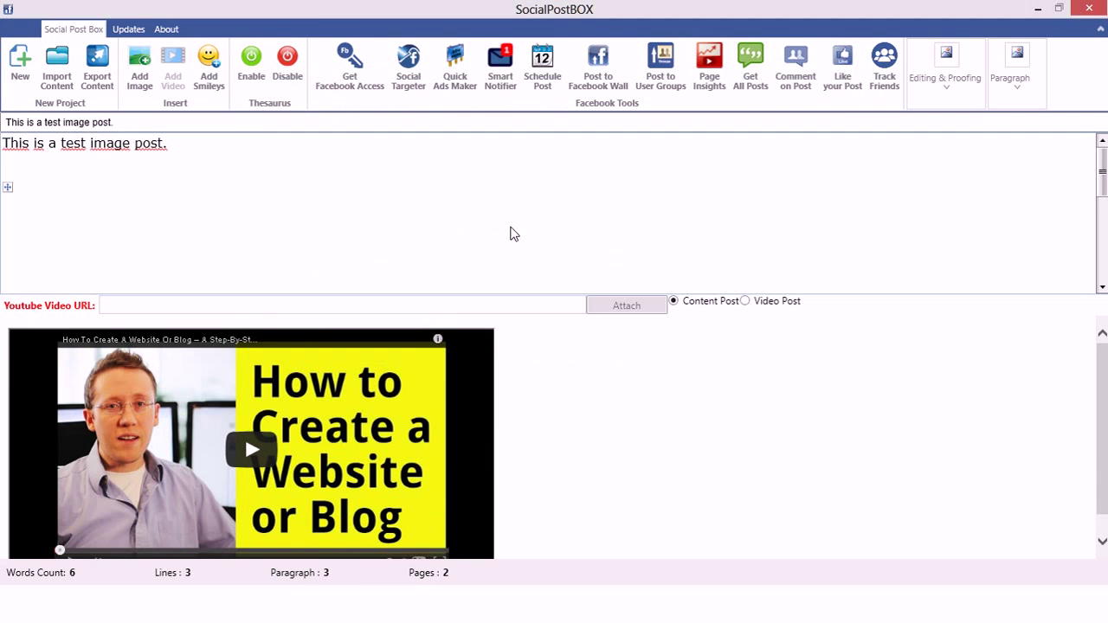
Erase the leftover 'Cell 1' text under the .NET image and publish the post to the Facebook wall
scroll(531, 245, down, 5)
scroll(532, 245, up, 5)
scroll(416, 238, down, 2)
scroll(414, 238, up, 2)
scroll(414, 238, down, 5)
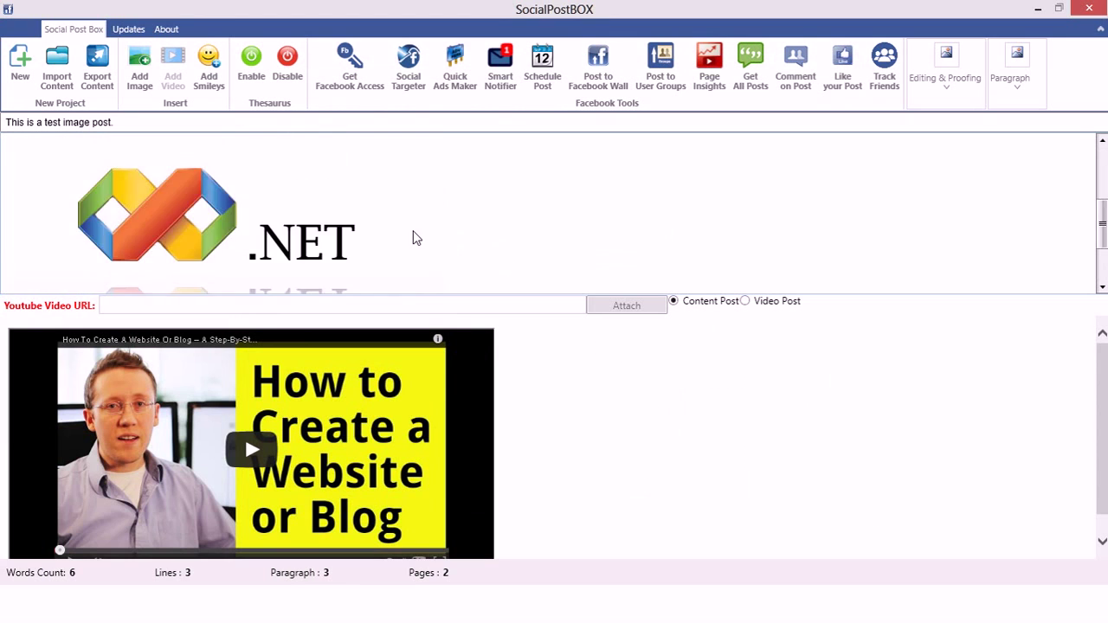
scroll(483, 254, up, 1)
key(BackSpace)
key(BackSpace)
key(BackSpace)
key(BackSpace)
key(BackSpace)
key(BackSpace)
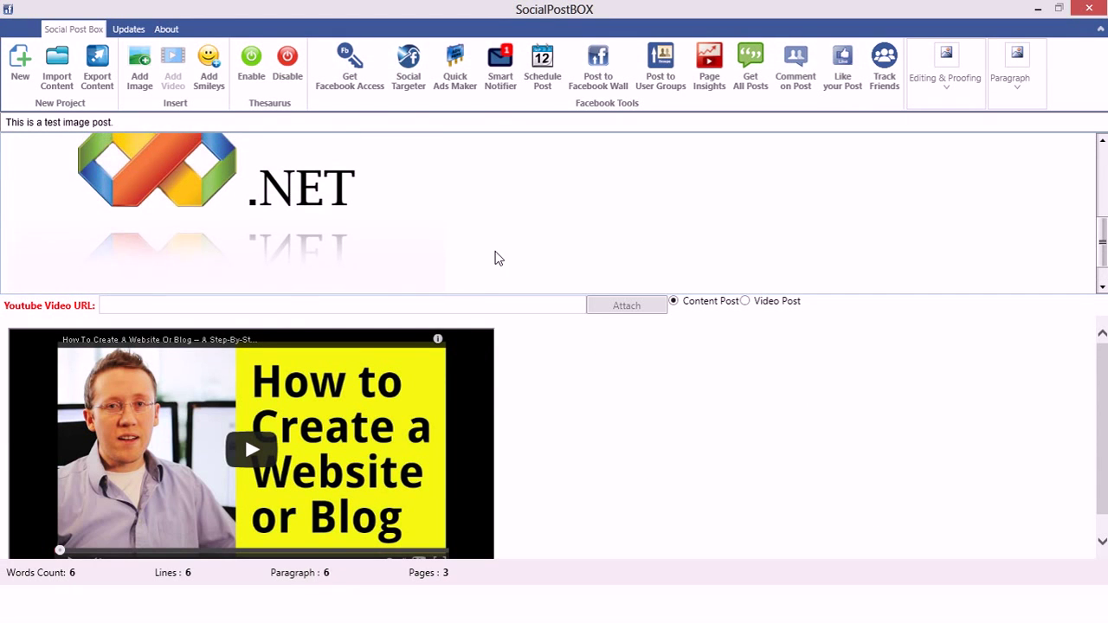
scroll(497, 258, up, 3)
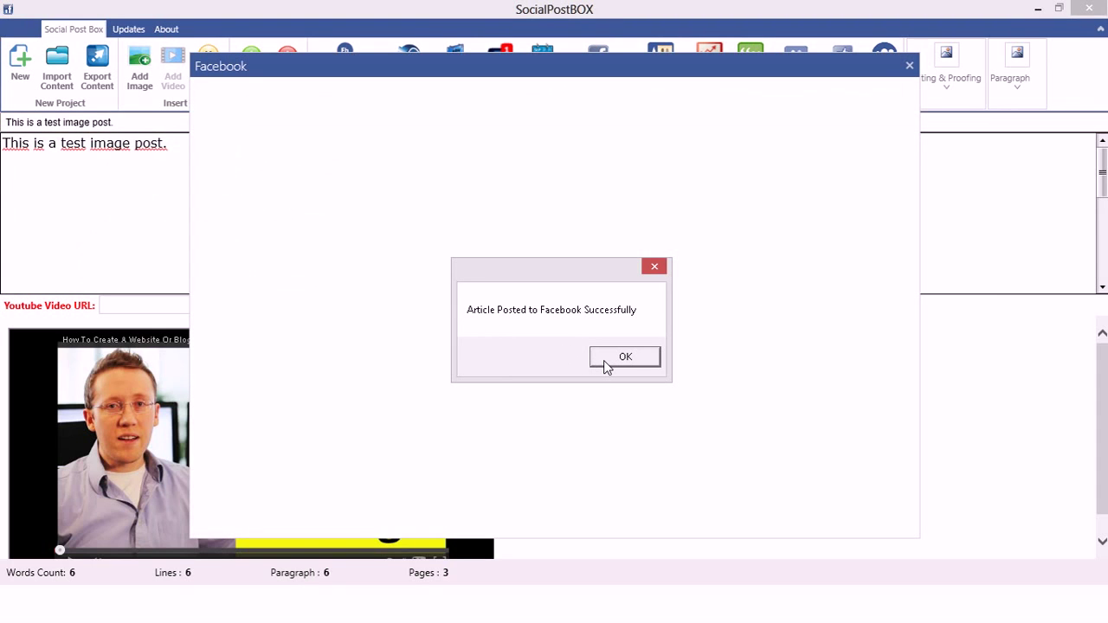
click(603, 360)
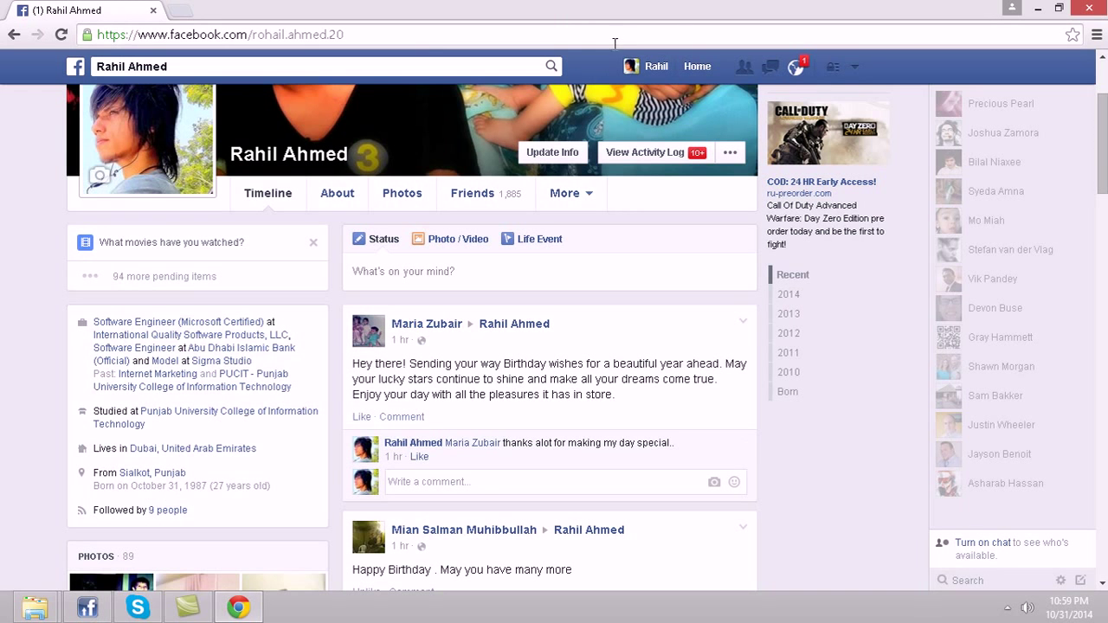
Delete the .NET test image post from the Facebook timeline and return to SocialPostBOX
click(654, 66)
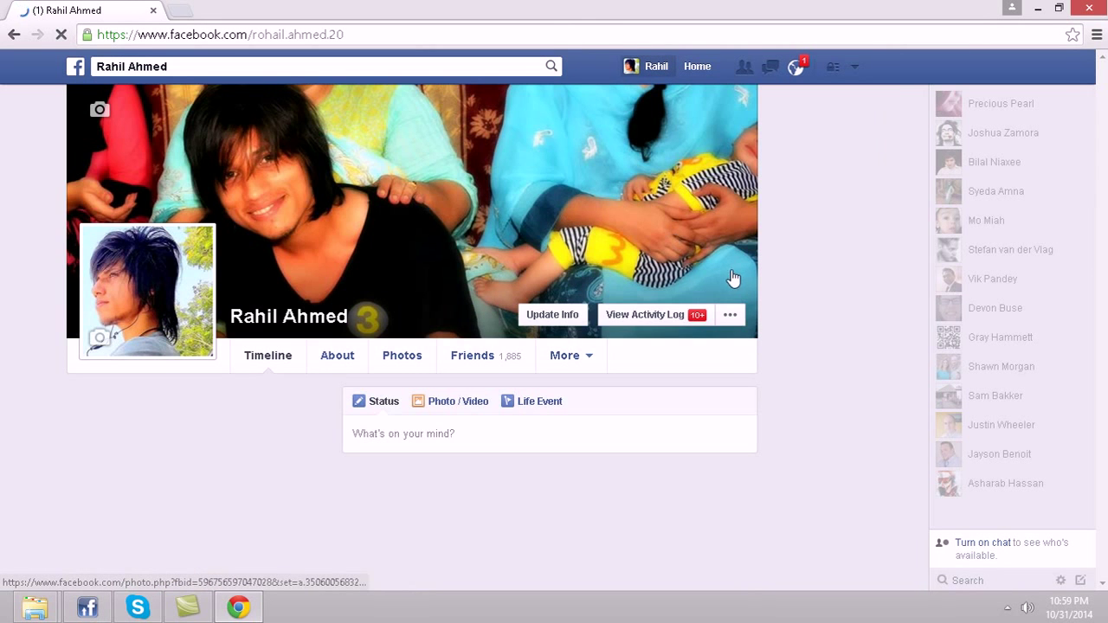
scroll(495, 280, down, 4)
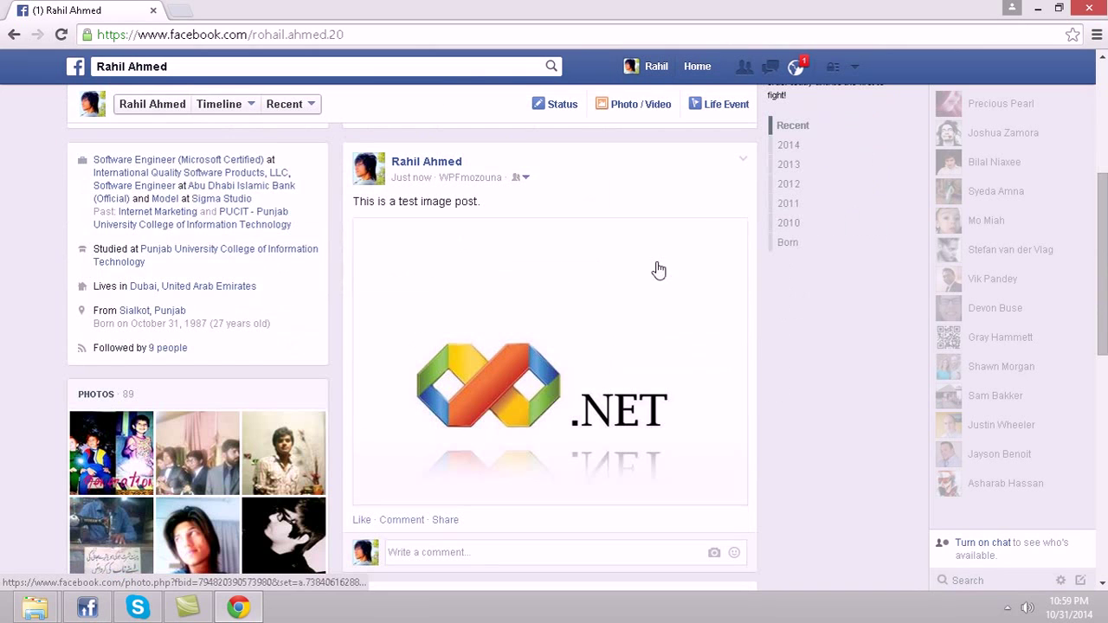
click(743, 159)
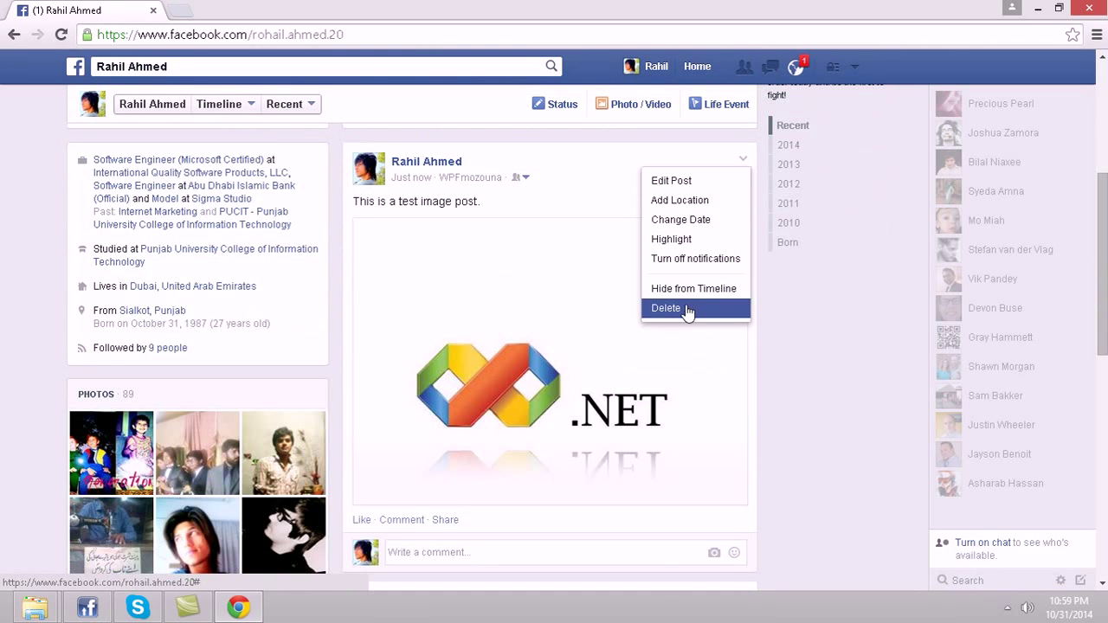
click(687, 309)
click(680, 282)
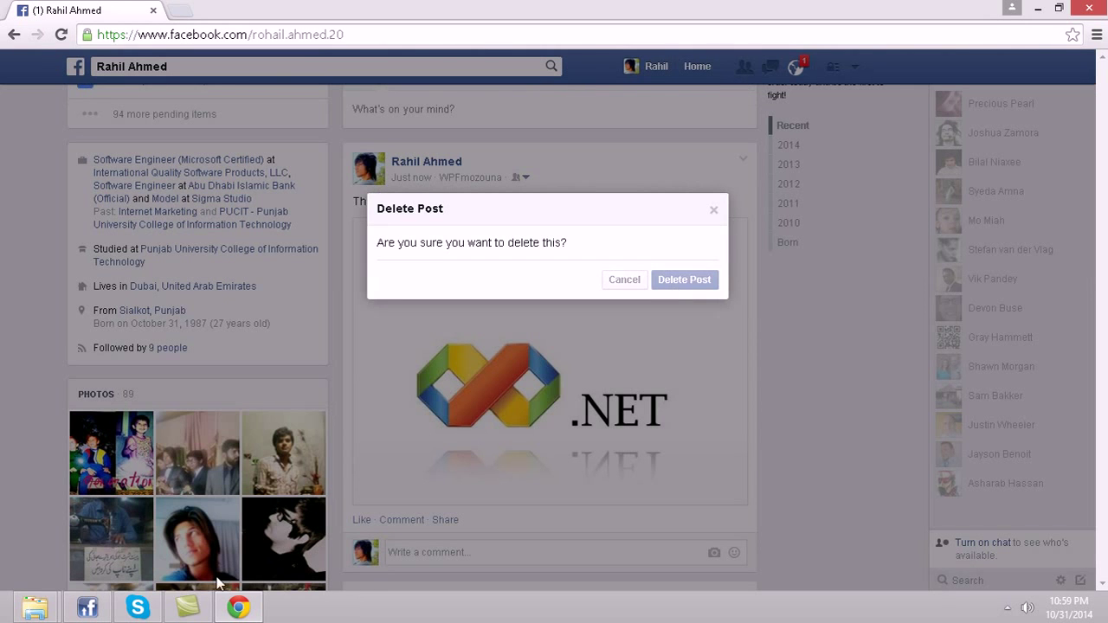
click(87, 608)
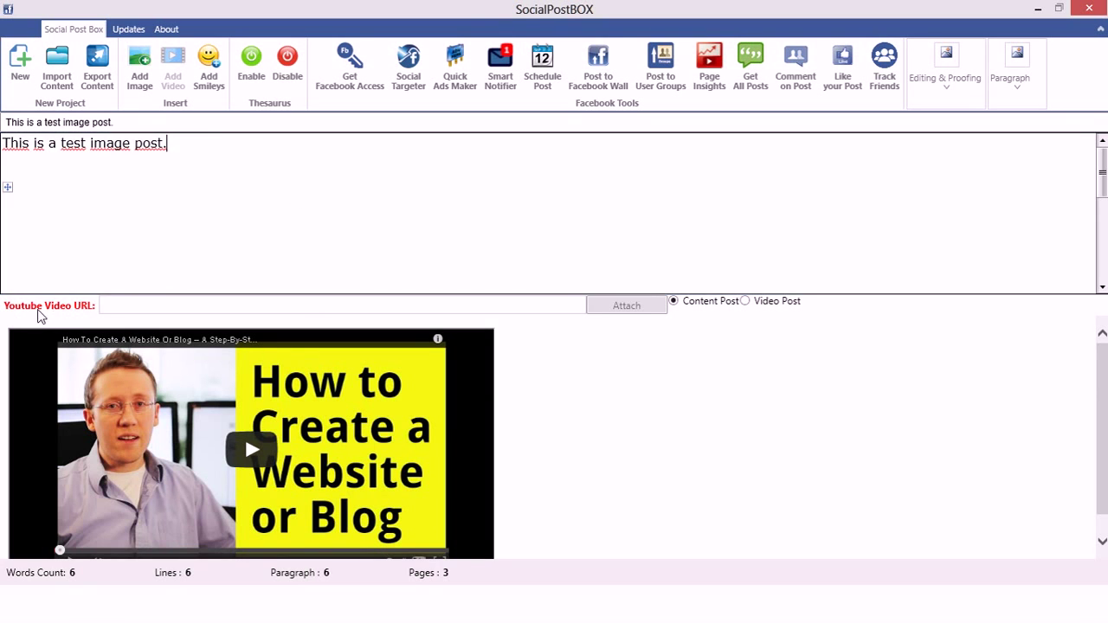
Switch the post to Video Post and search the web for '.net' videos in Add Video
drag(191, 173, 4, 145)
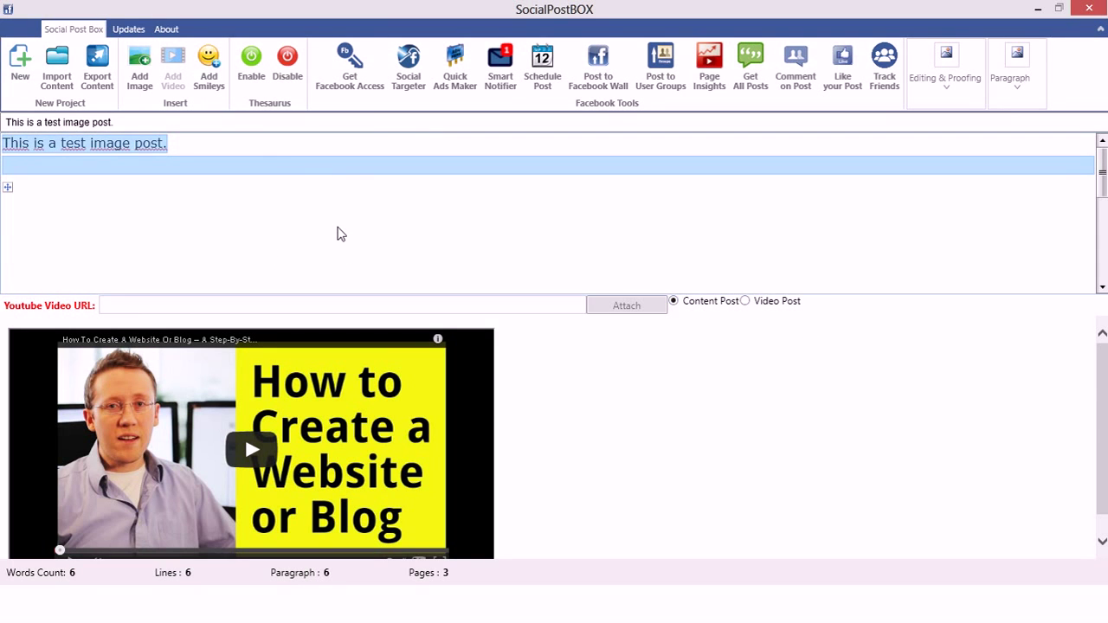
click(746, 303)
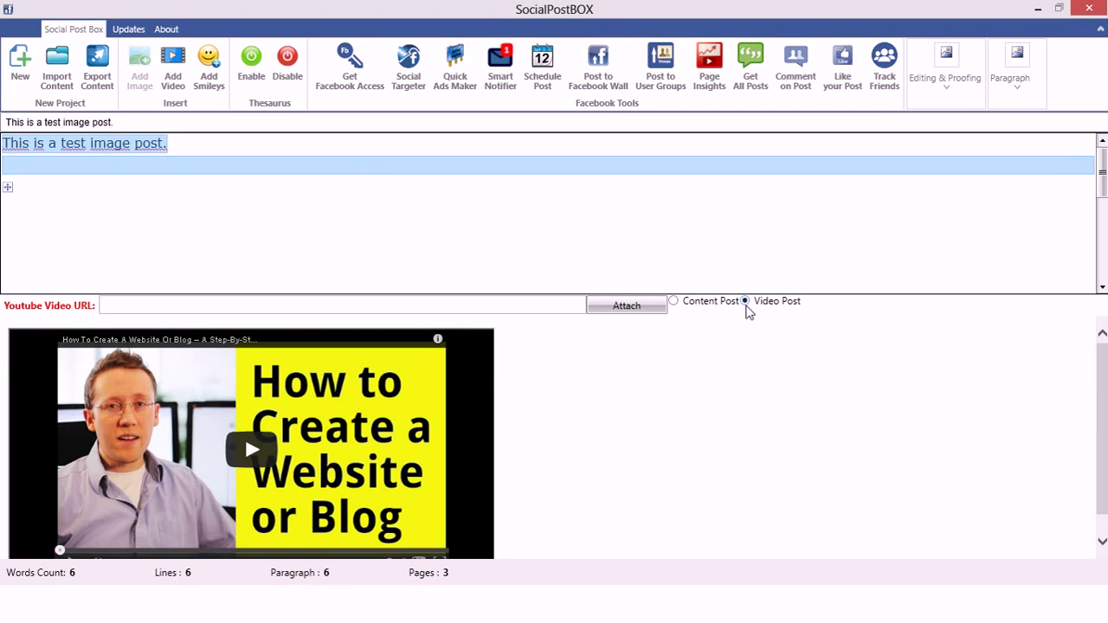
click(173, 69)
click(462, 93)
text(.net)
click(538, 111)
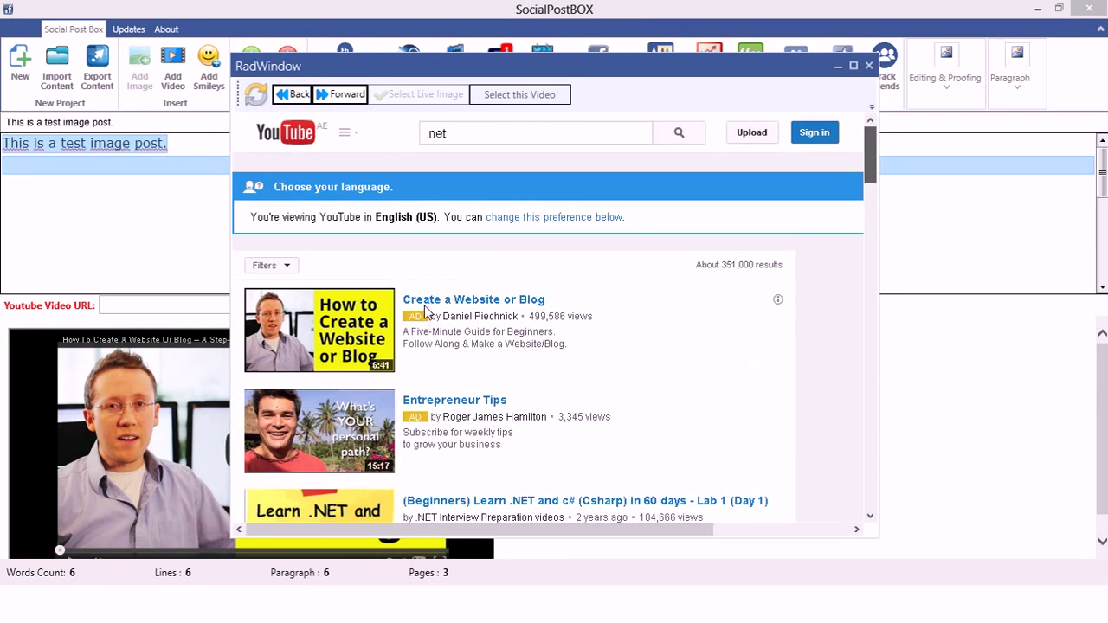
Attach the YouTube video 'How to Create a Website or Blog' to the post
click(368, 323)
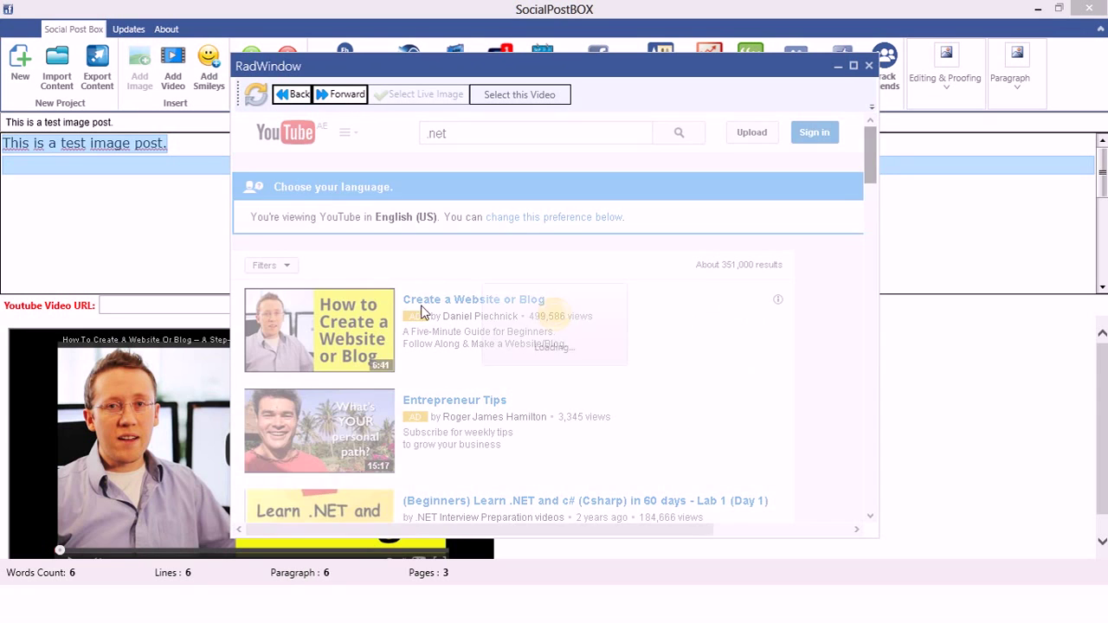
click(448, 307)
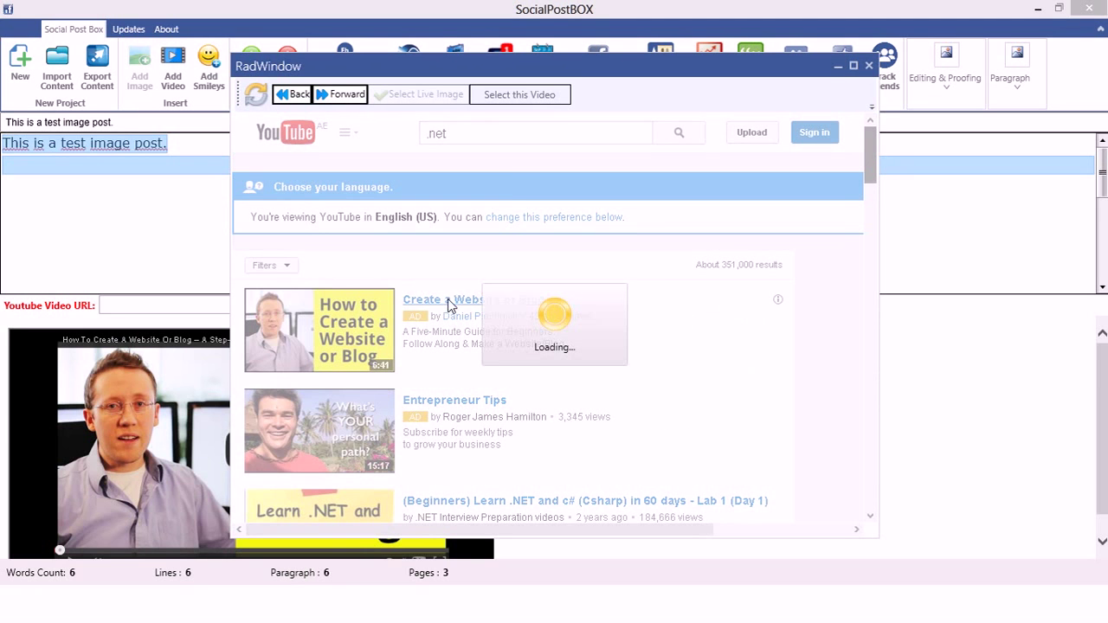
click(506, 94)
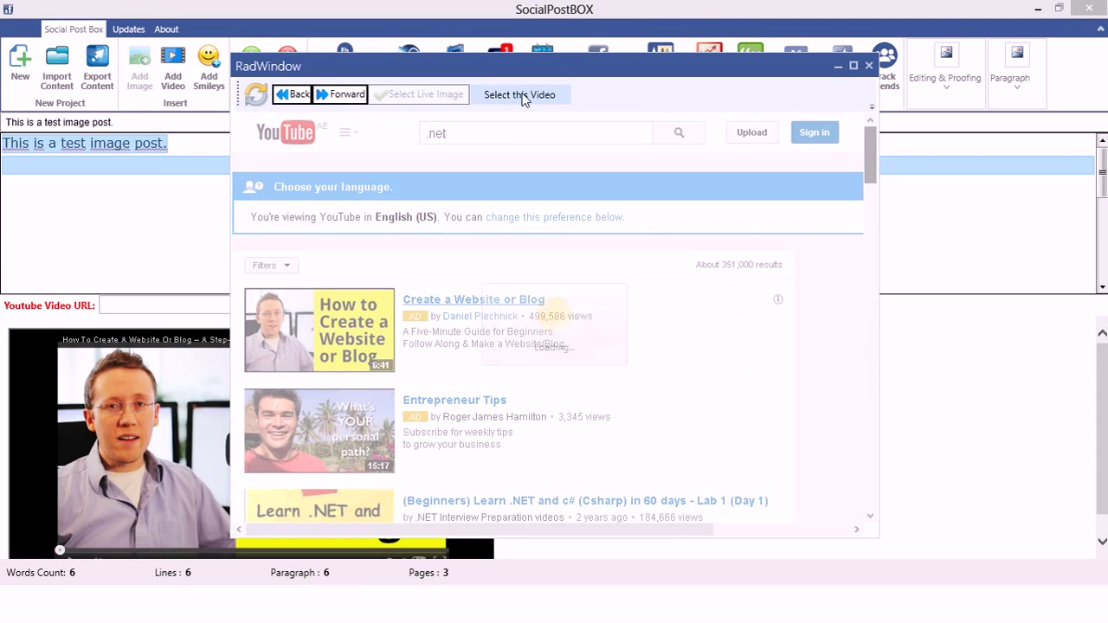
click(522, 95)
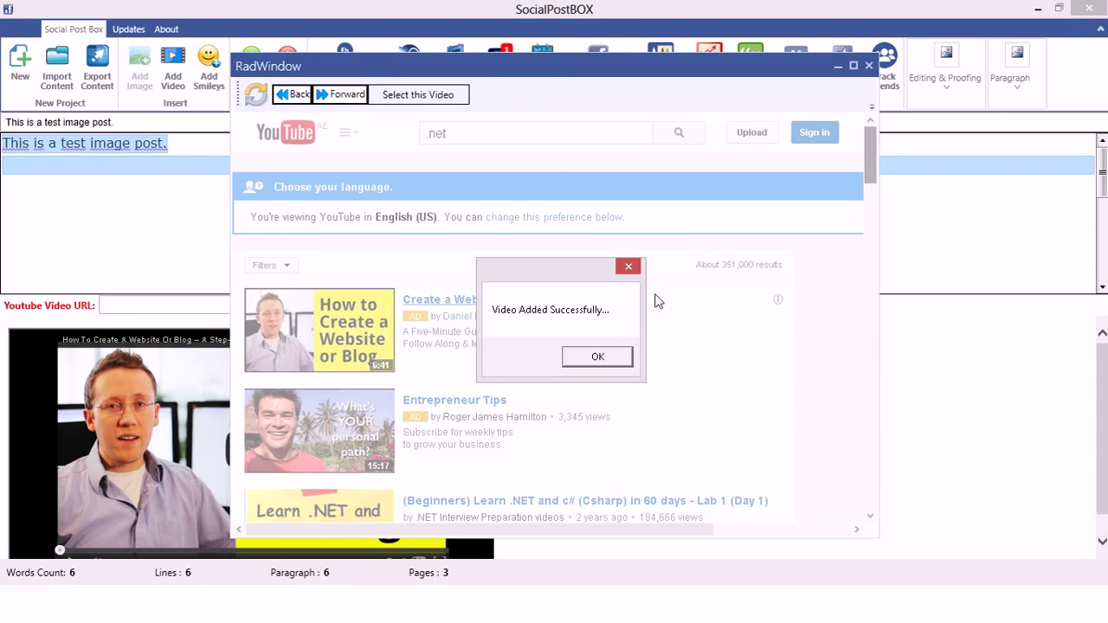
click(598, 356)
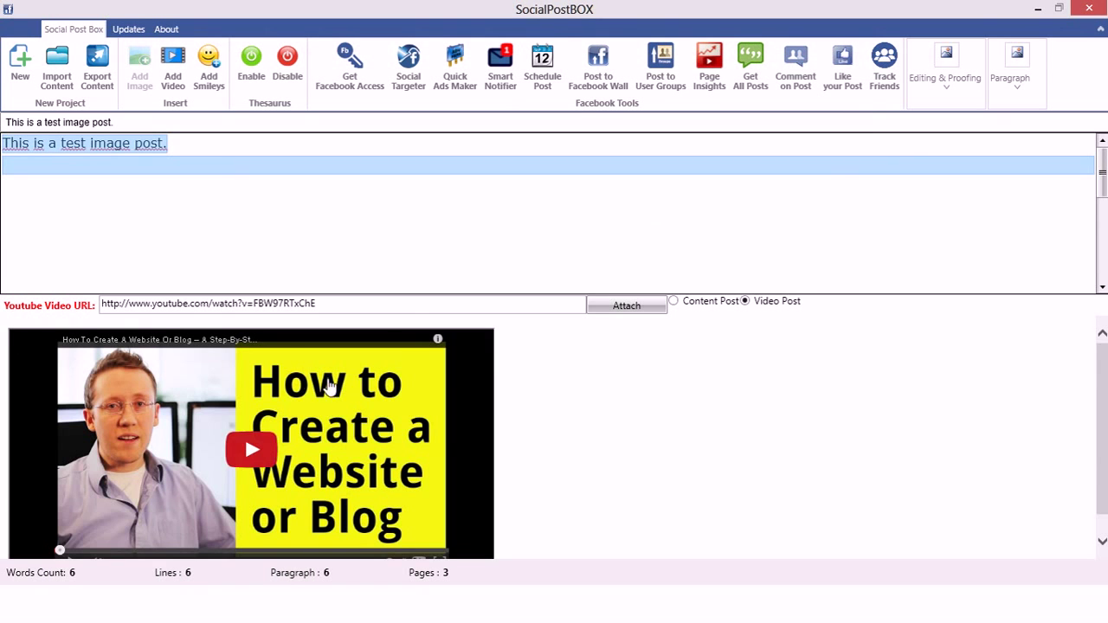
Delete the .NET logo image from the post
scroll(1104, 381, down, 1)
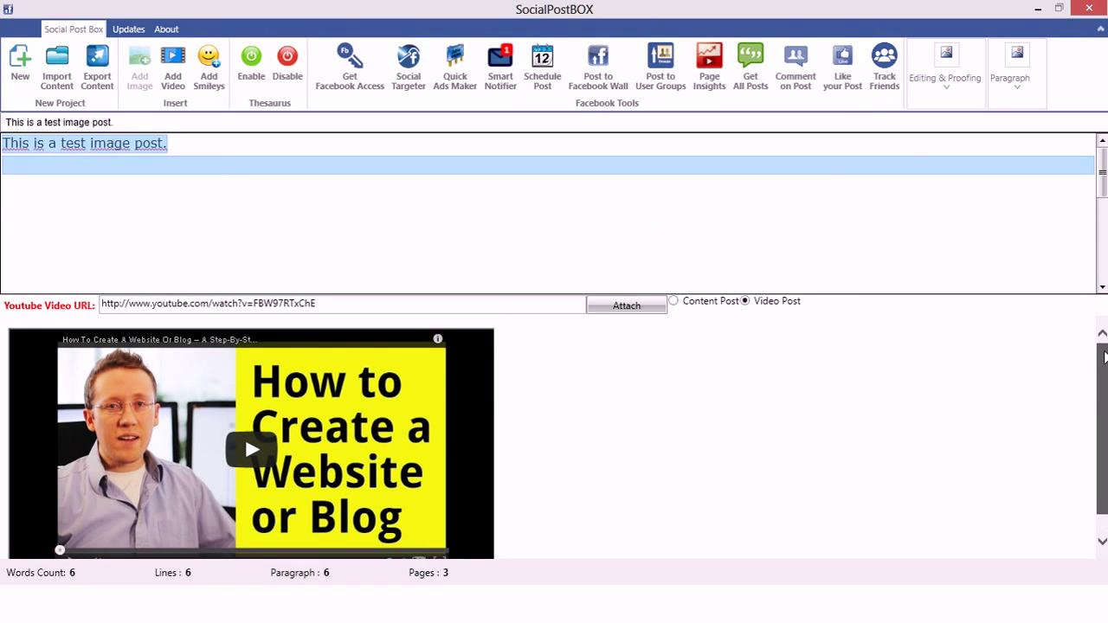
scroll(205, 242, down, 3)
click(666, 247)
click(260, 208)
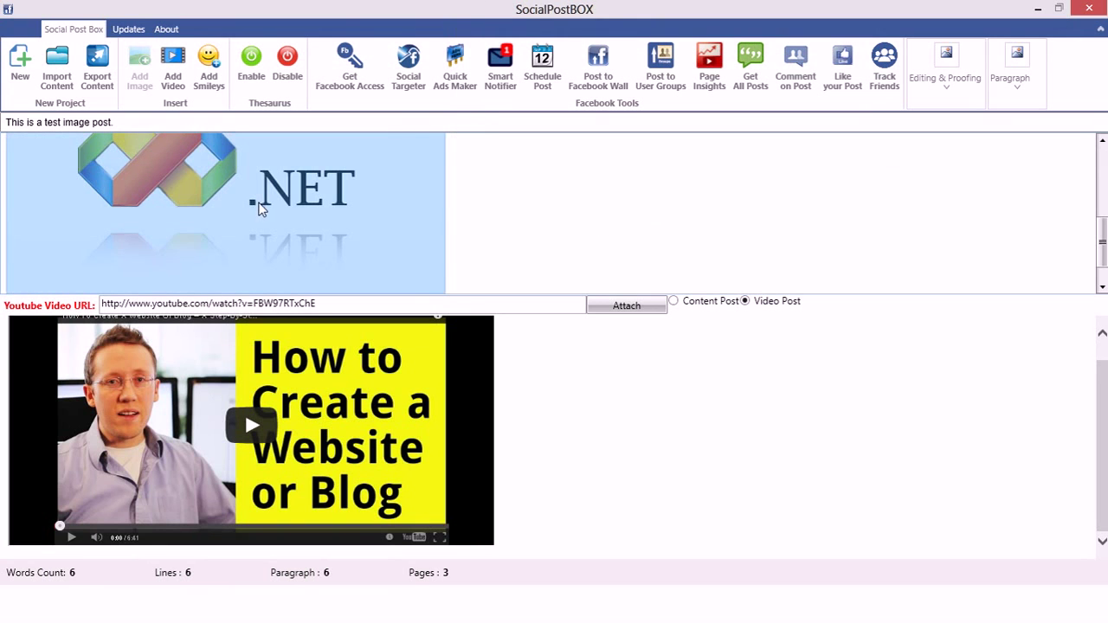
key(Delete)
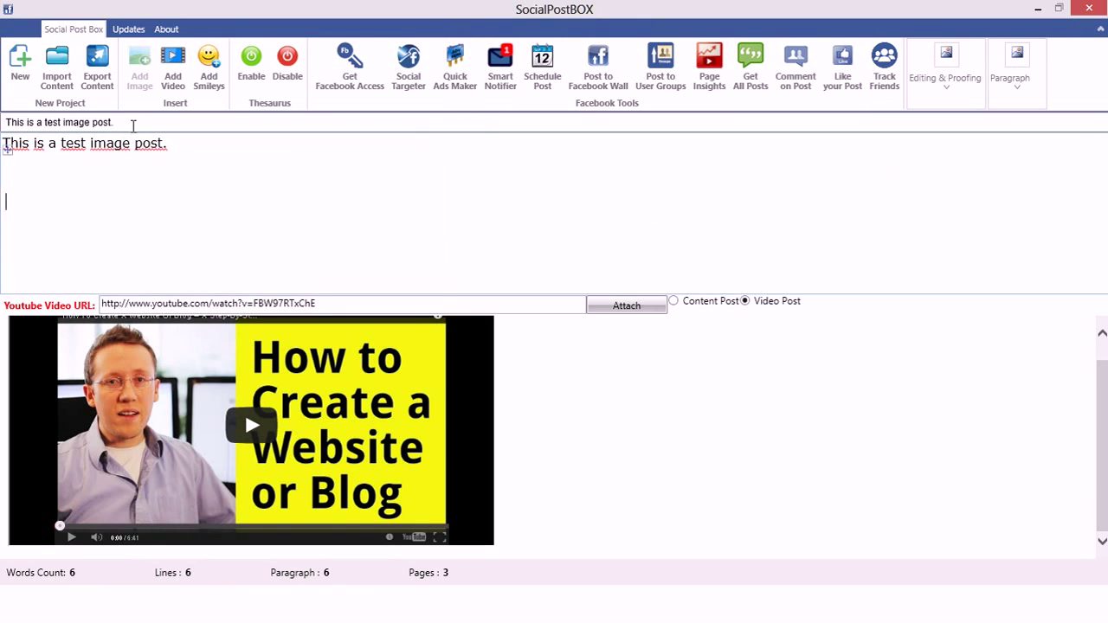
Replace the post text with 'THIS IS A TEST VIDEO POST.' and publish it to Facebook
click(170, 146)
key(ctrl+a)
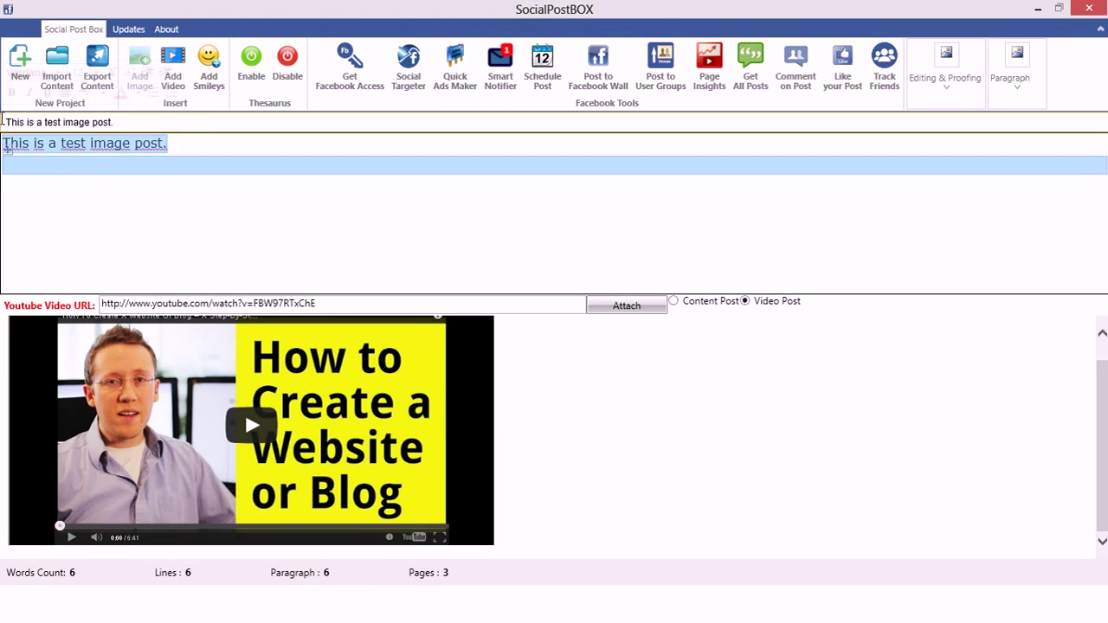
text(THIS IS A TEST VIDEO POST)
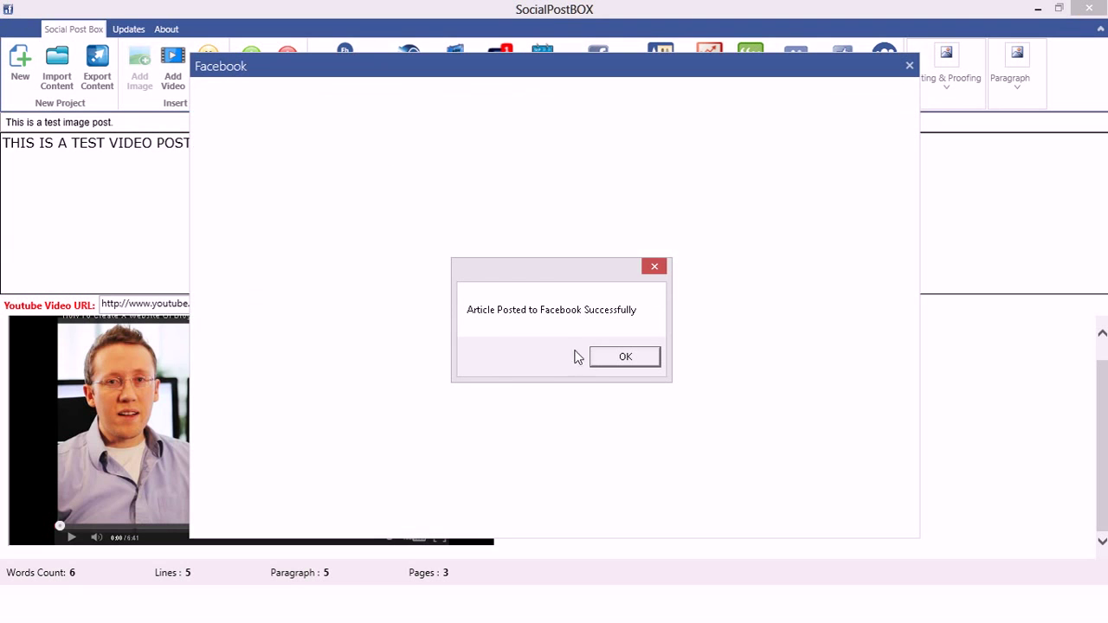
click(625, 357)
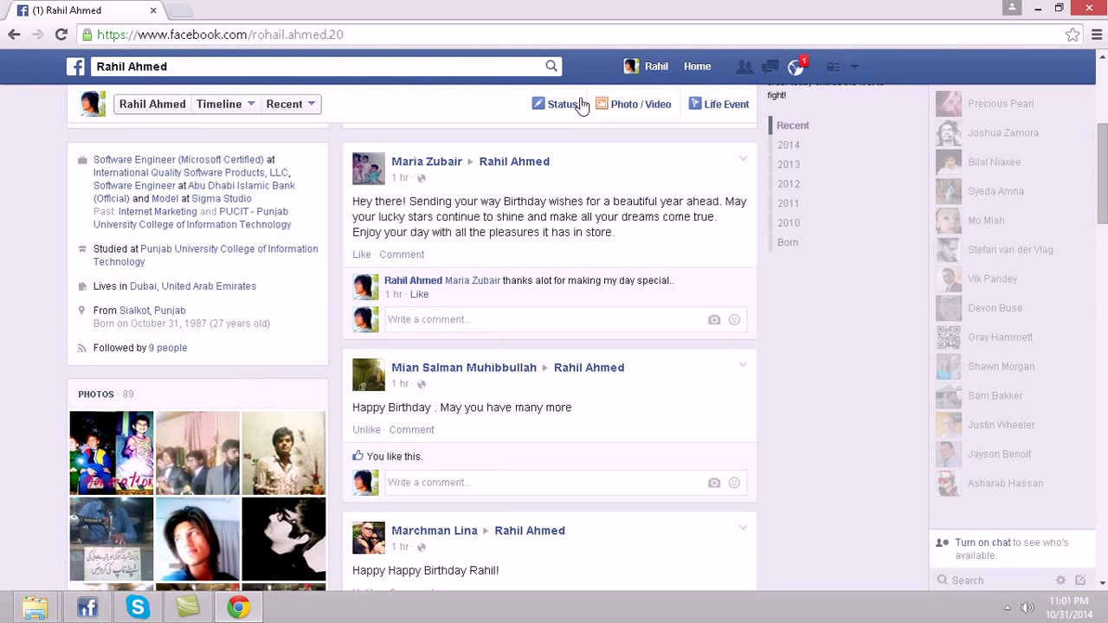
Delete the 'THIS IS A TEST VIDEO POST.' post from the timeline and return to SocialPostBOX
click(642, 68)
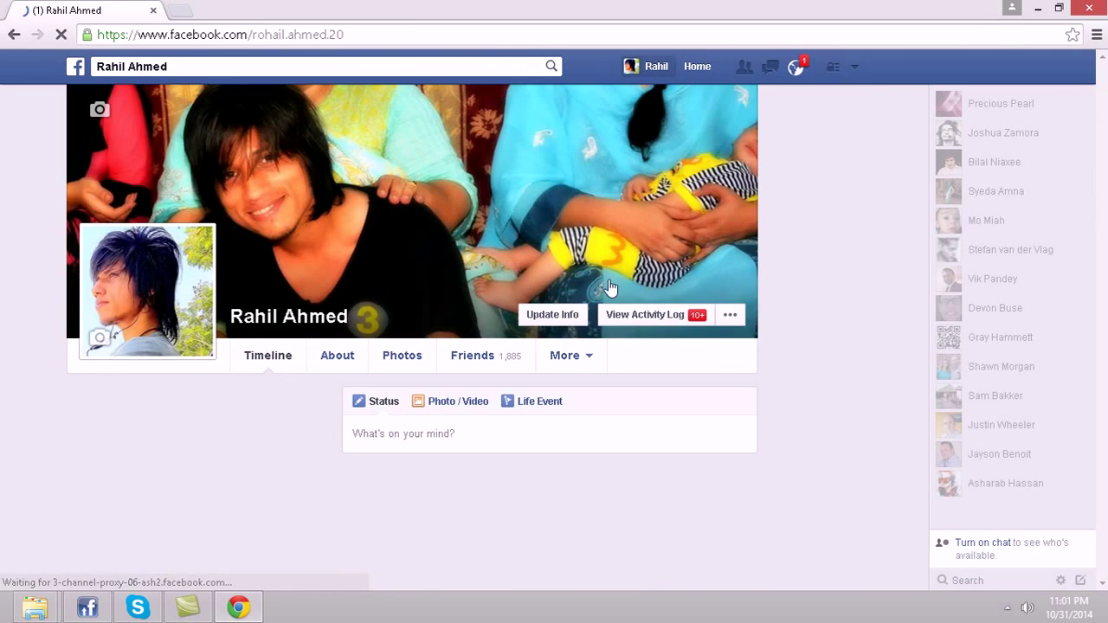
scroll(520, 233, down, 5)
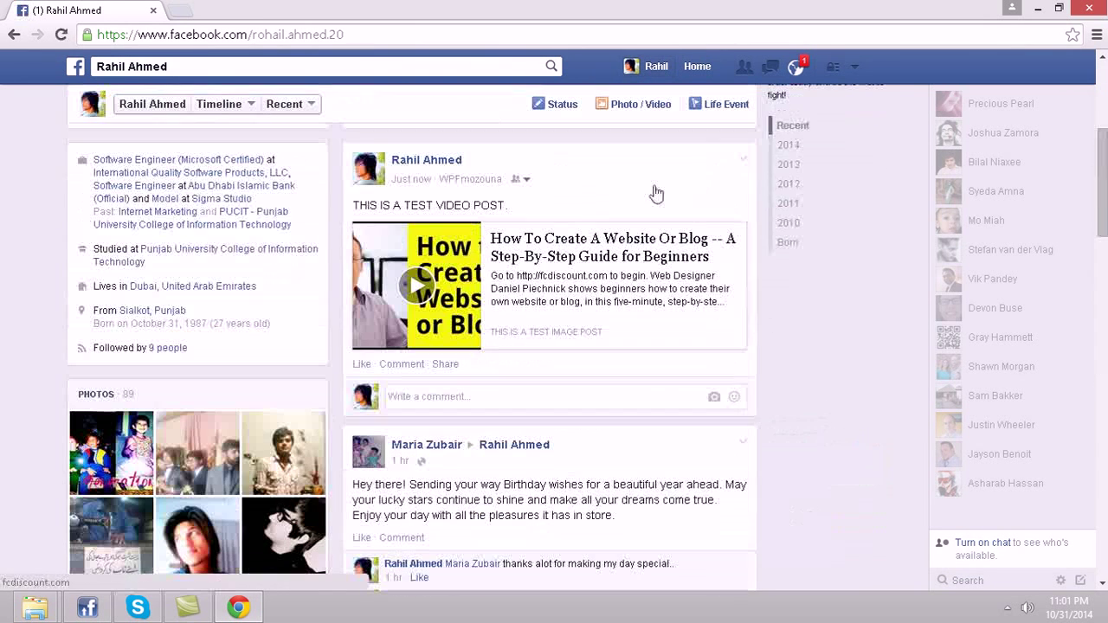
click(742, 159)
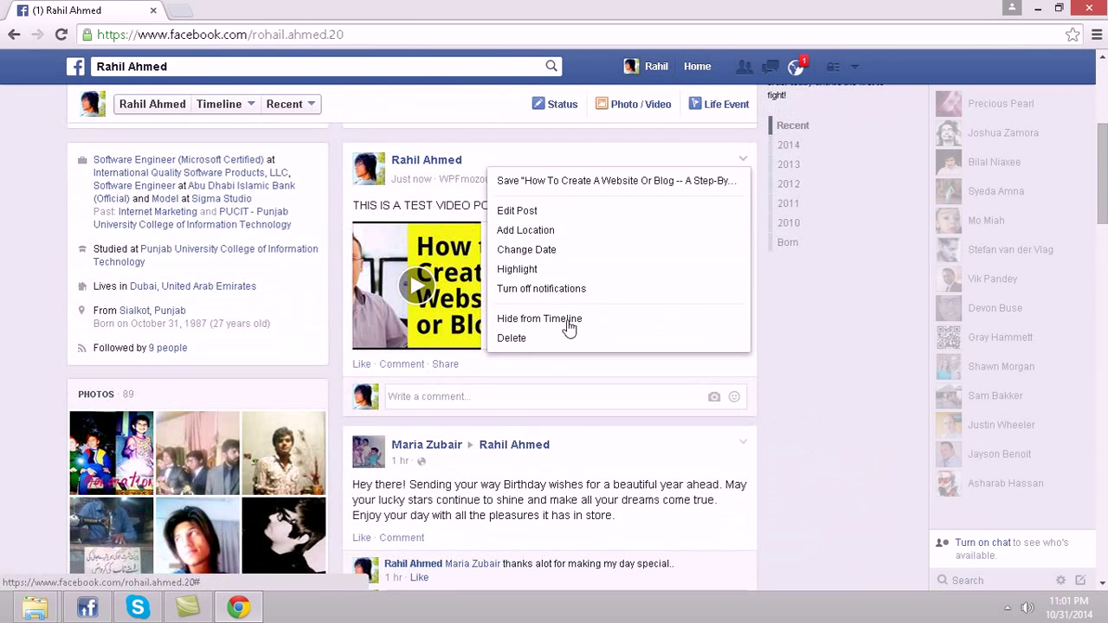
click(564, 339)
click(693, 280)
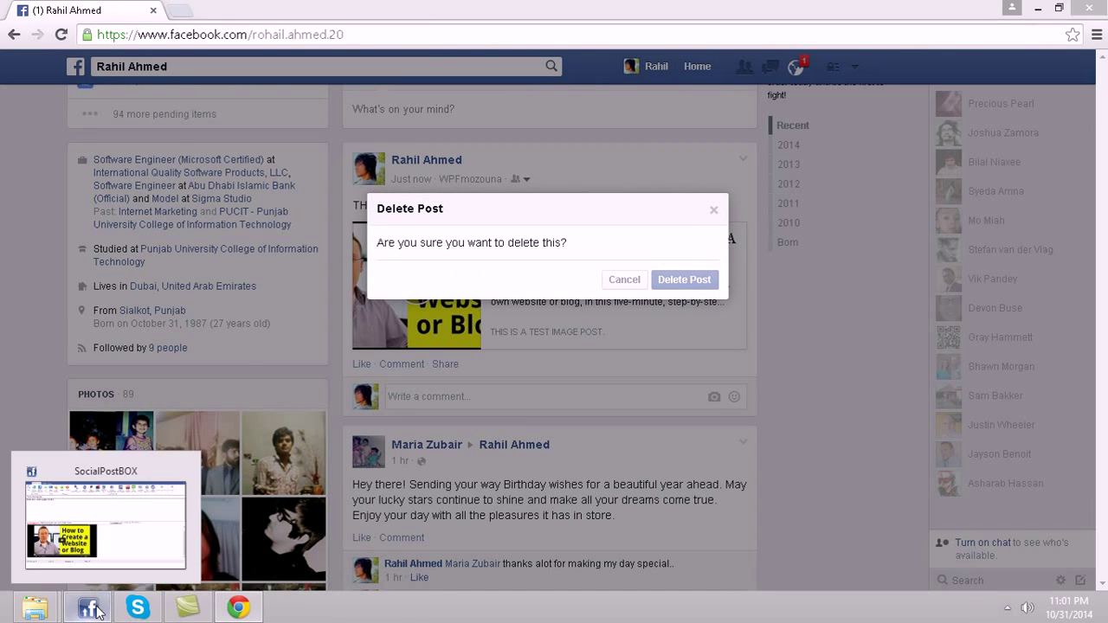
click(87, 606)
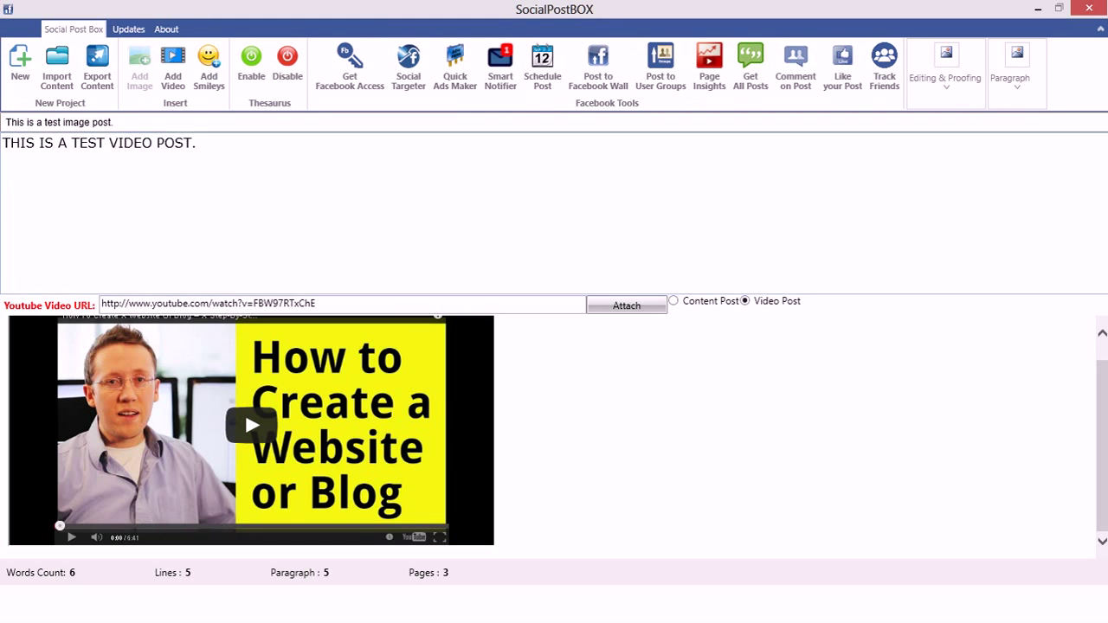
scroll(251, 433, up, 1)
scroll(251, 437, down, 1)
text(X``)
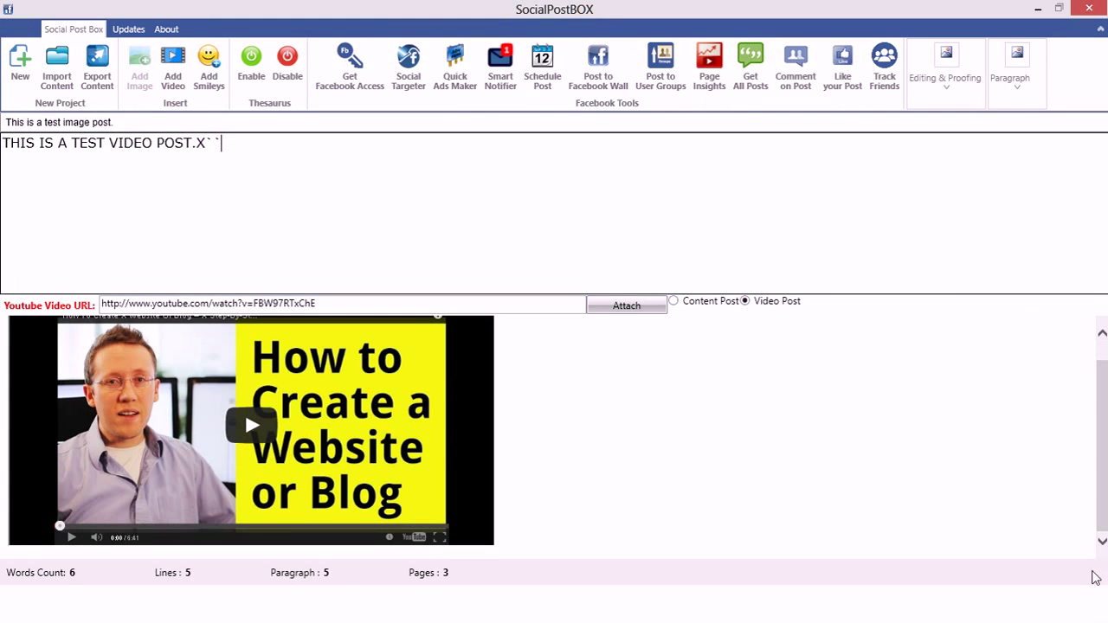